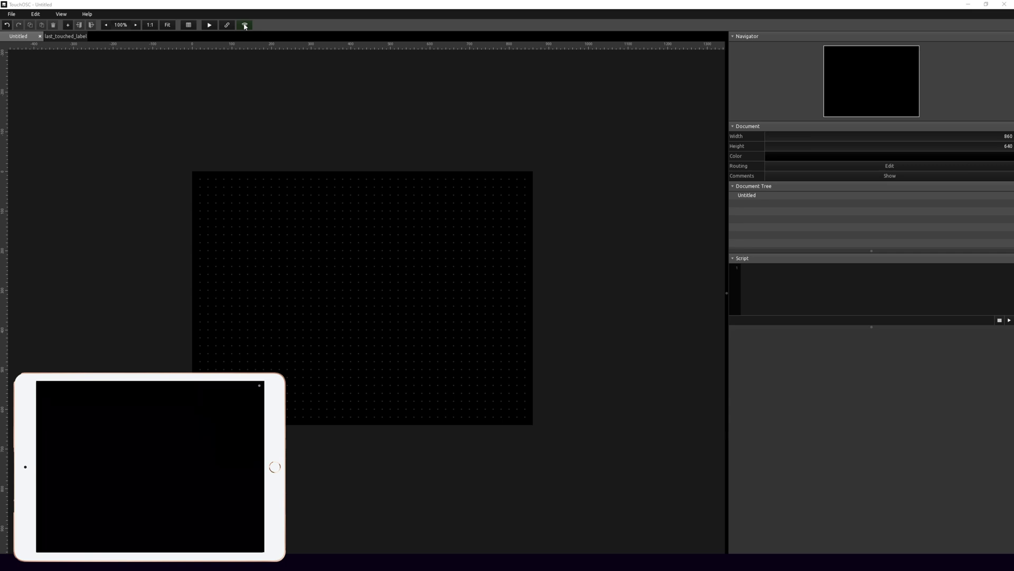
Step: Add three red buttons to the canvas and line them up in a row
right_click(209, 206)
left_click(229, 228)
right_click(240, 207)
left_click(274, 233)
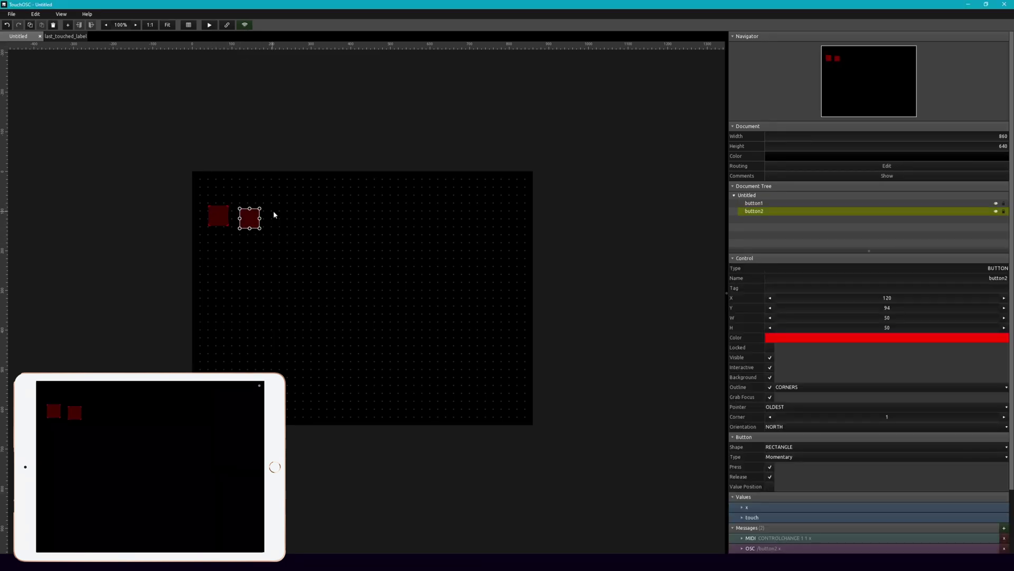
right_click(273, 214)
left_click(293, 236)
mouse_move(249, 215)
left_mouse_down()
mouse_move(238, 212)
mouse_move(283, 221)
mouse_move(268, 217)
left_mouse_up()
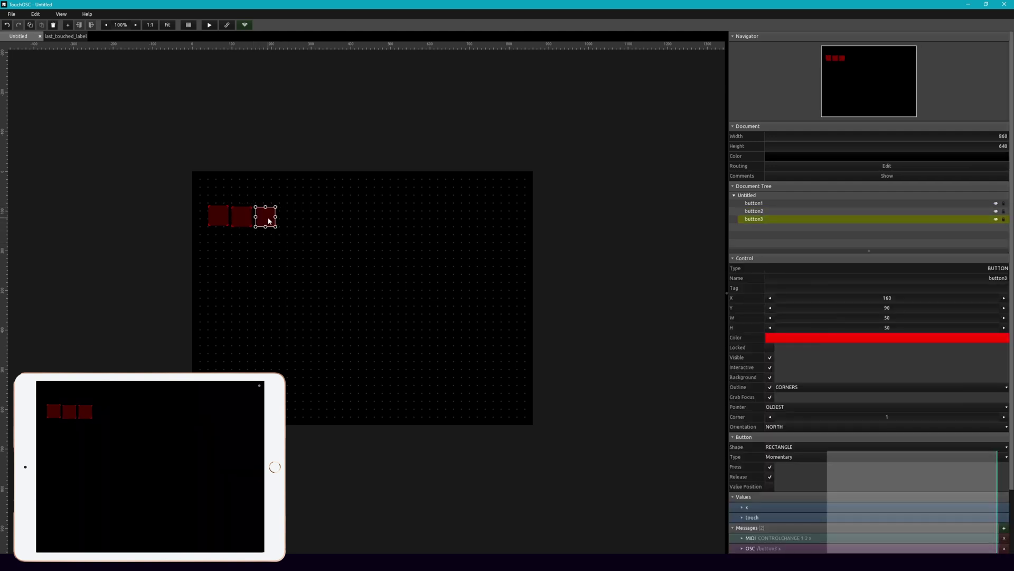
Step: Add two red faders, fader1 and fader2, side by side beneath the buttons
right_click(220, 243)
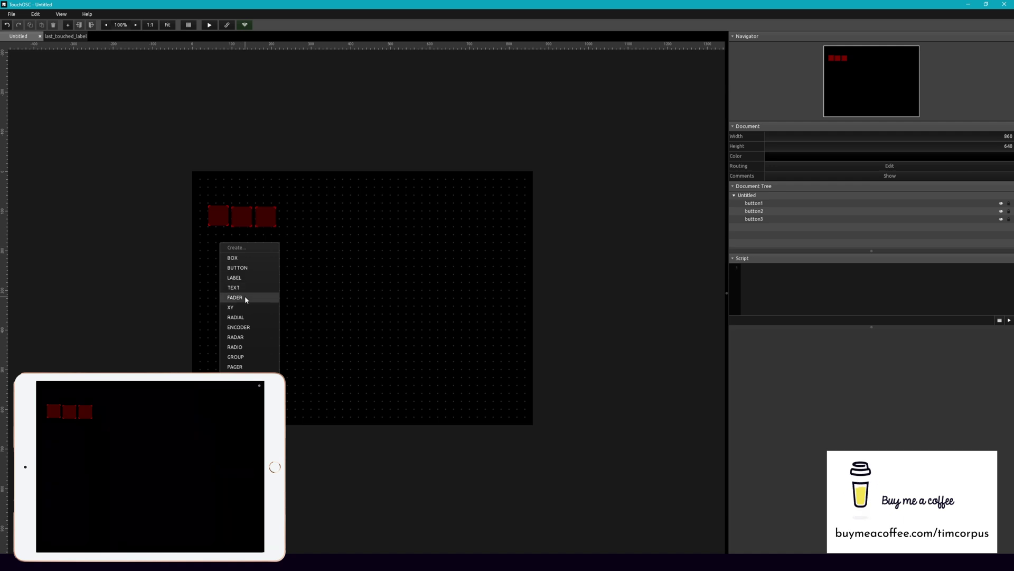
left_click(246, 298)
right_click(249, 261)
left_click(267, 316)
left_click_drag(266, 315, 258, 280)
left_click(220, 219)
left_click(346, 244)
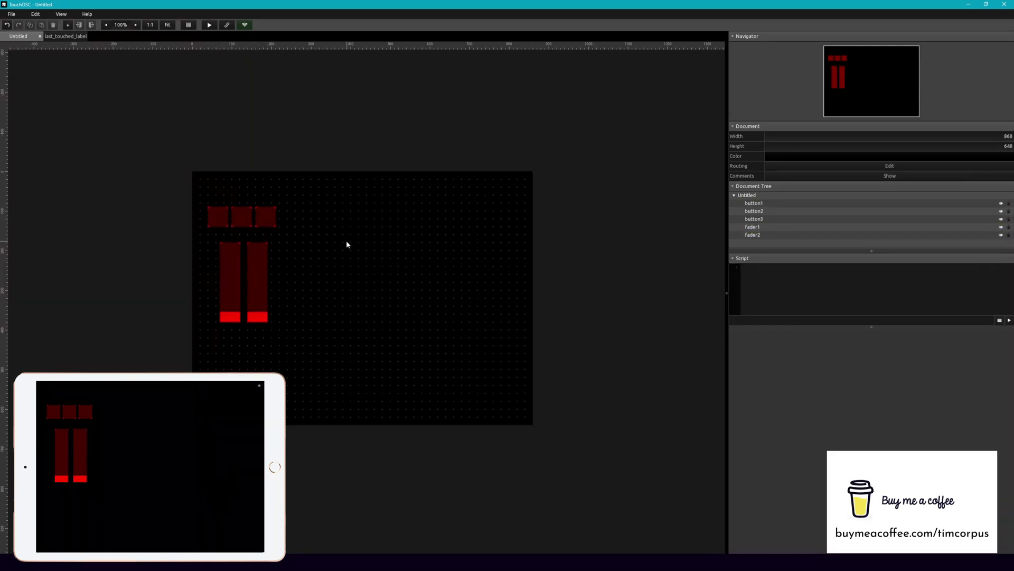
Step: Create label1 above the button row, raise its text size, and widen it across the row
right_click(232, 193)
left_click(265, 233)
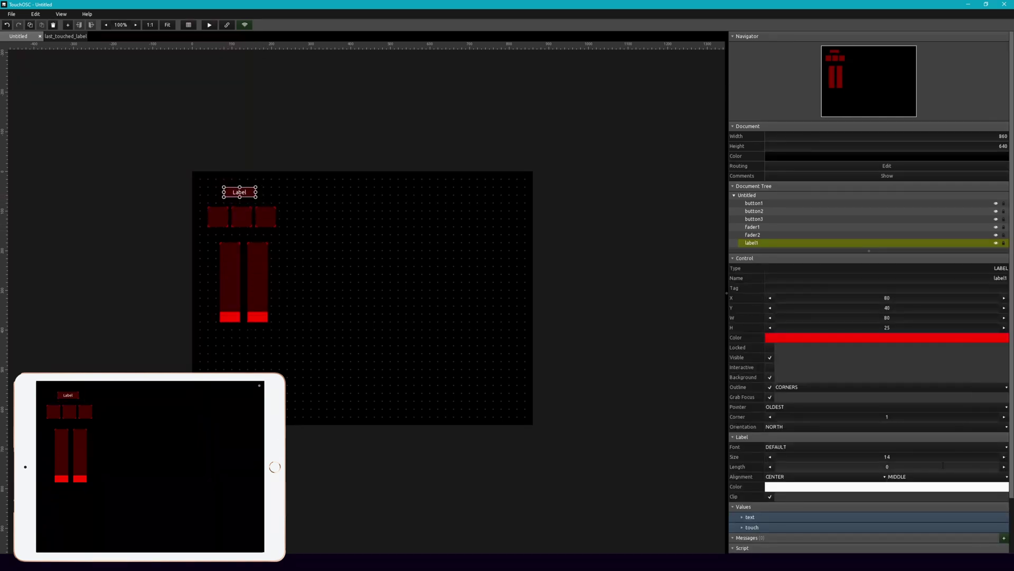
left_click(1004, 457)
left_click(1004, 457)
left_click(1004, 457)
left_click(1004, 457)
left_click(1005, 457)
mouse_move(256, 192)
left_mouse_down()
mouse_move(277, 191)
mouse_move(250, 196)
left_mouse_up()
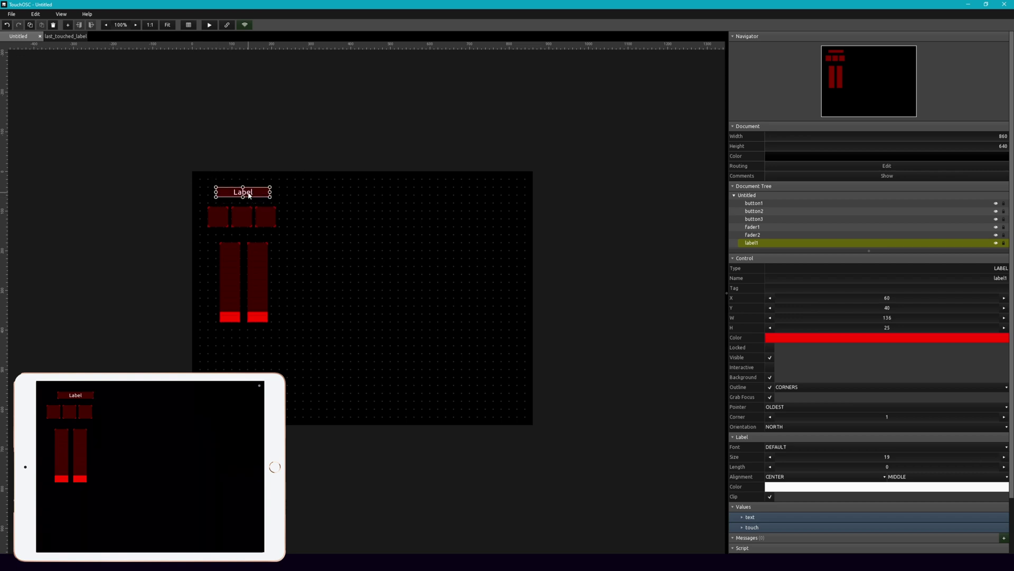
left_click(358, 190)
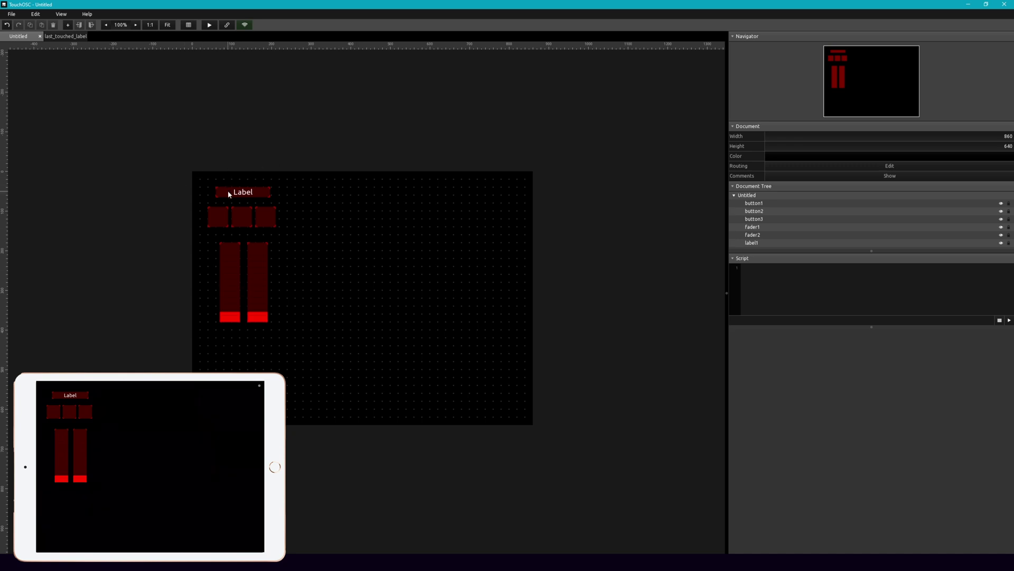
left_click(258, 195)
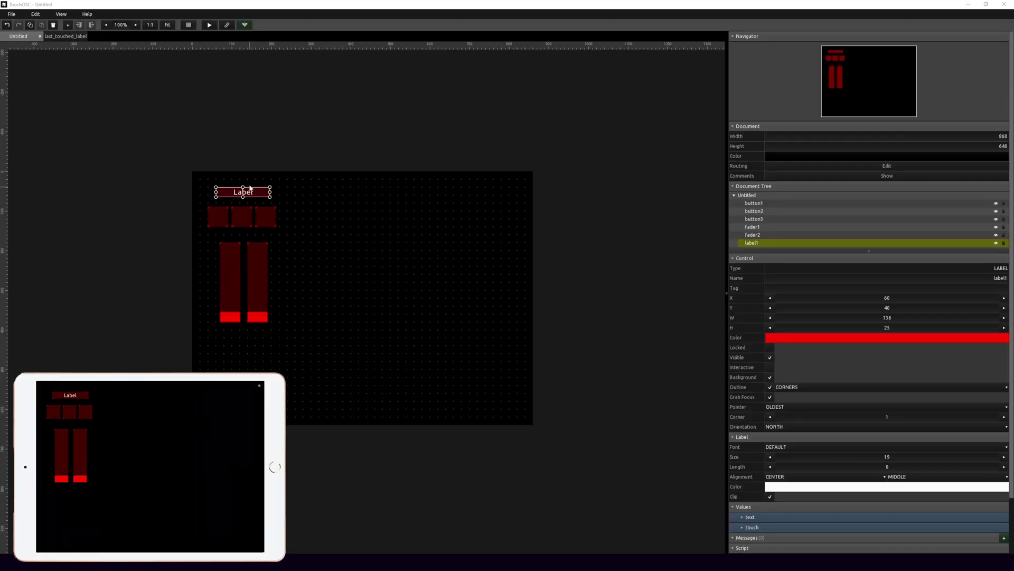
Step: Rename the label to last_touched_var
left_click(247, 197)
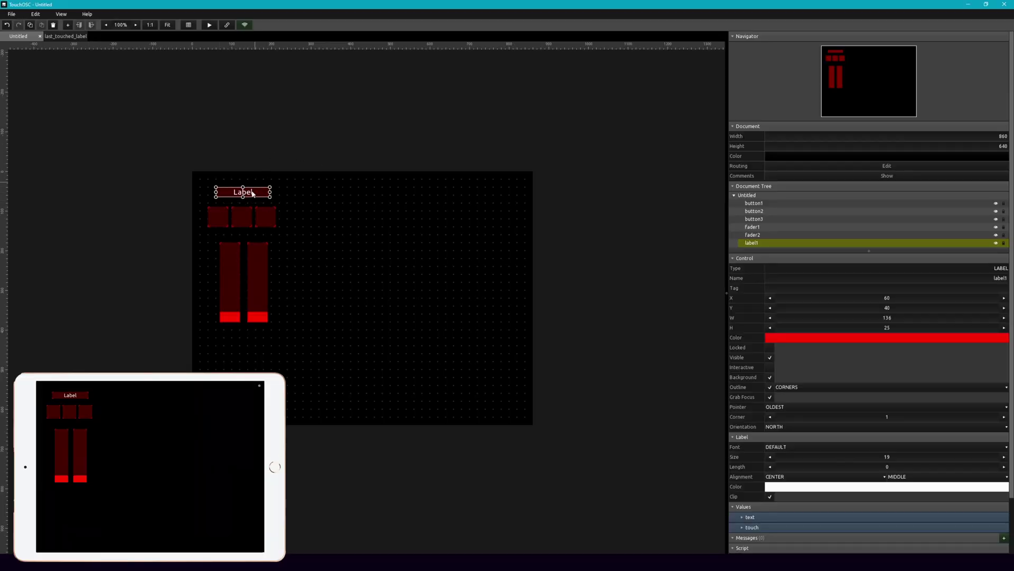
left_click(888, 278)
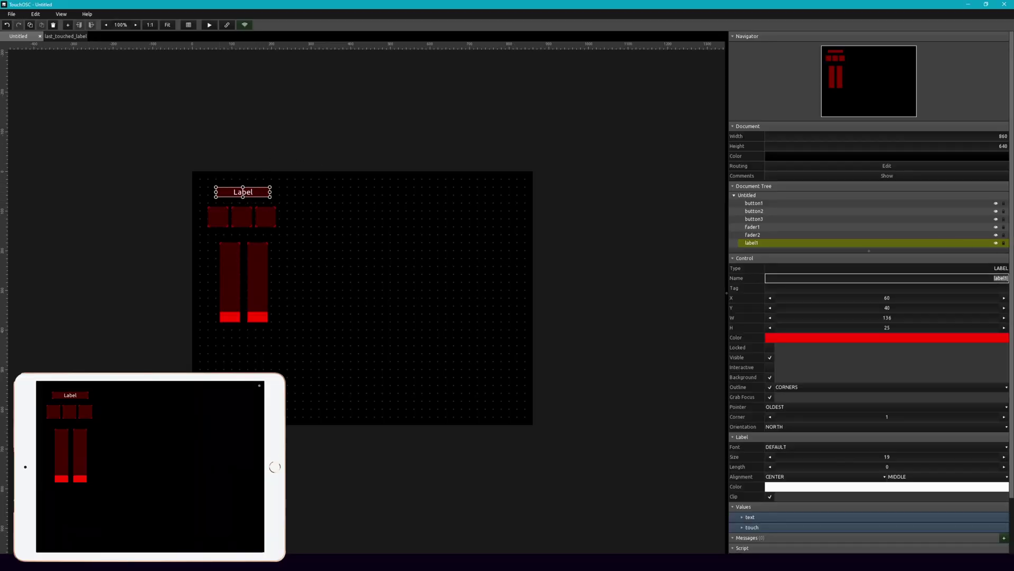
type("last_touched_var")
left_click(532, 156)
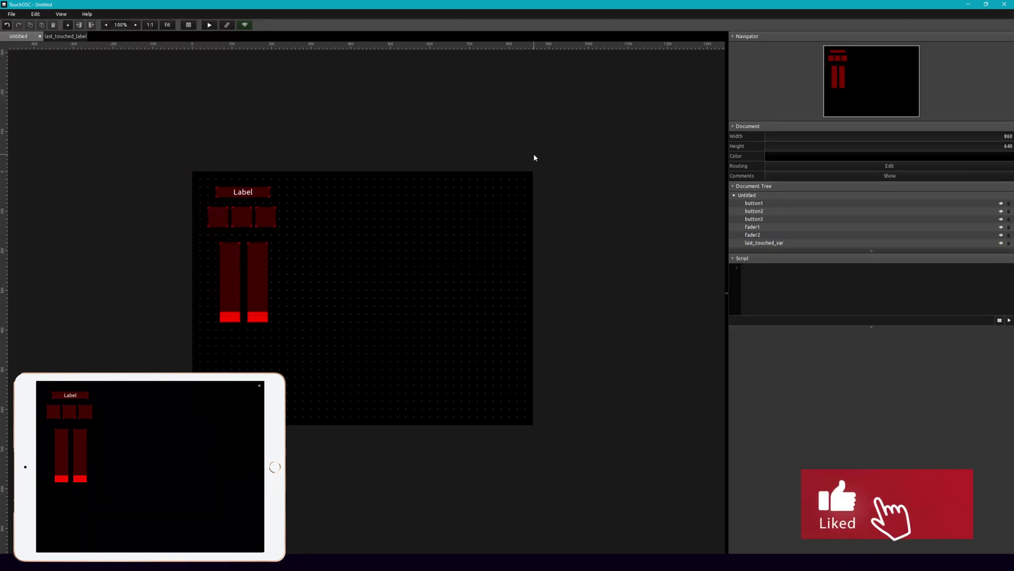
Step: Paste the outline-tracking Lua onValueChanged script into the label's script
left_click(259, 194)
scroll(763, 507, "down", 3)
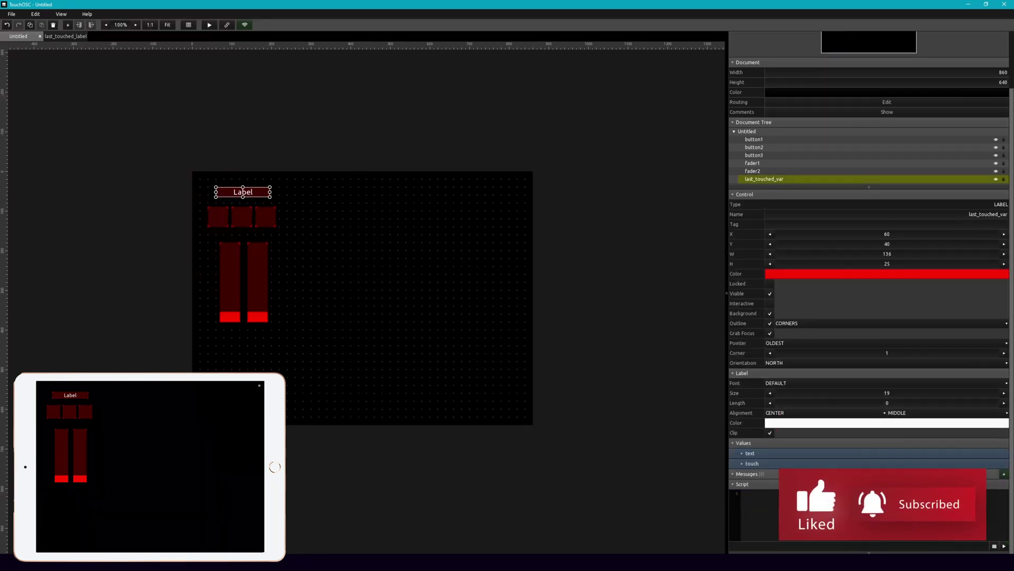
left_click(766, 501)
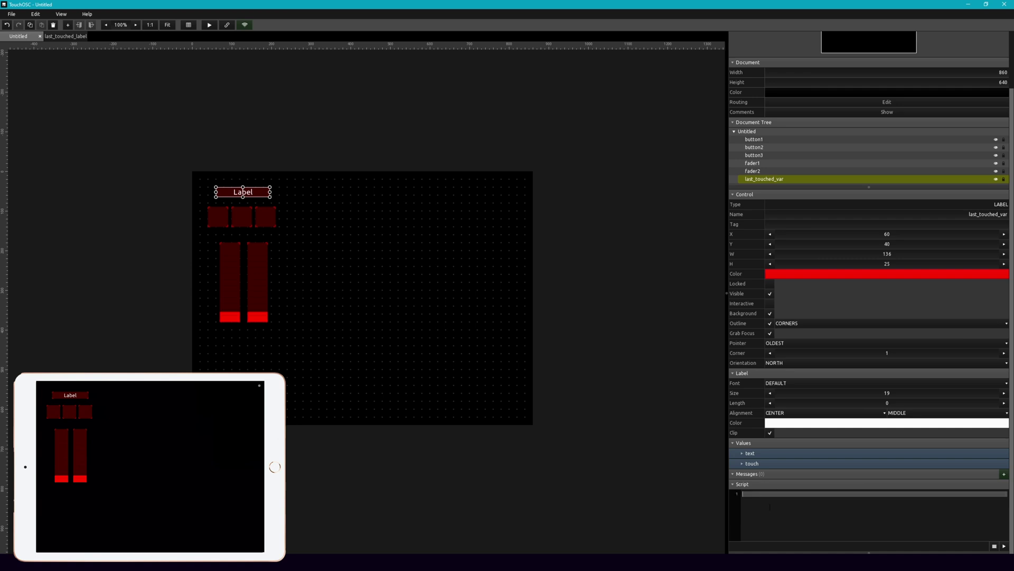
key("ctrl+v")
scroll(853, 521, "up", 4)
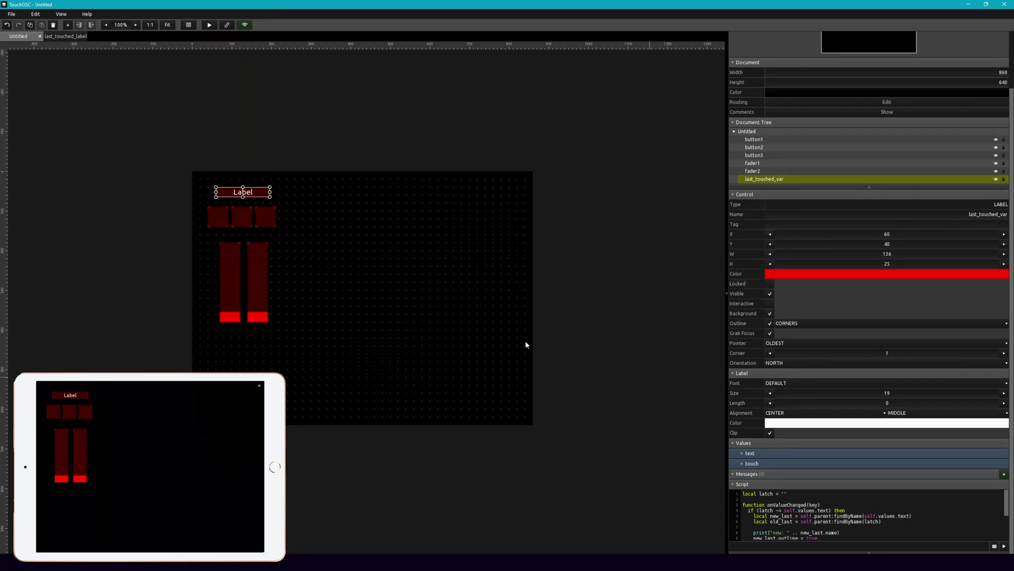
Step: Select all three buttons and both faders and delete all their messages
left_click(226, 225)
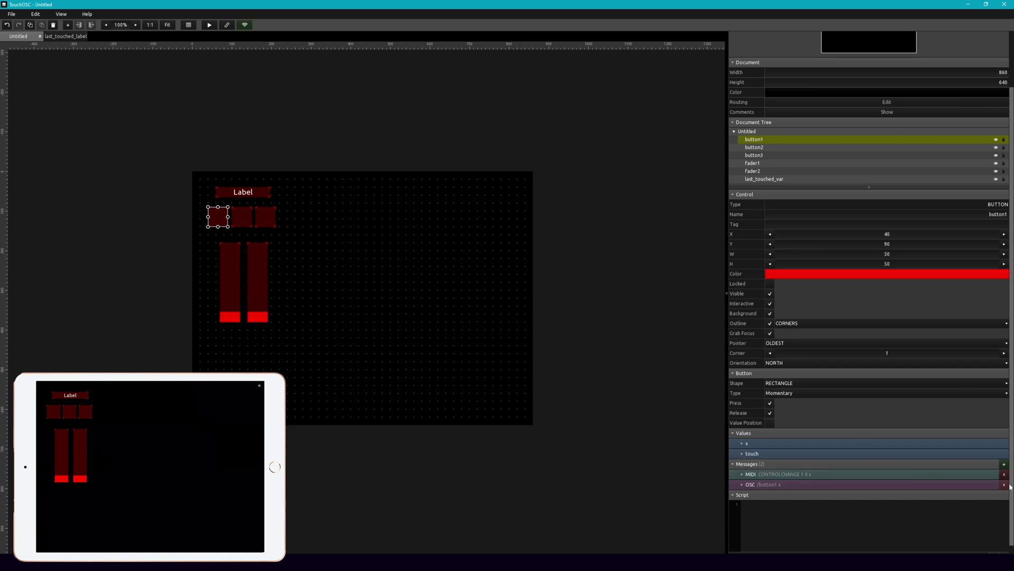
left_click_drag(396, 346, 204, 205)
right_click(247, 214)
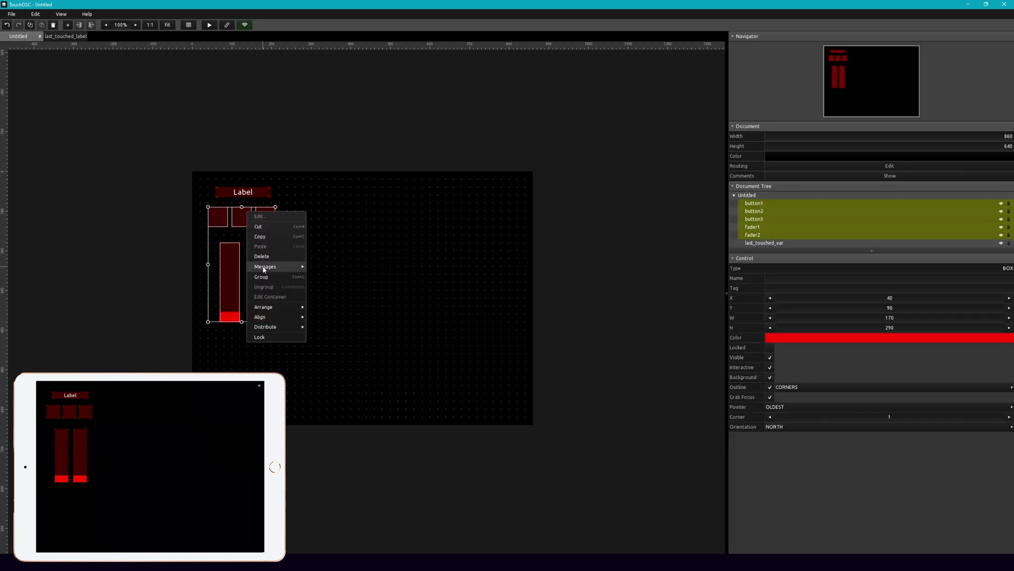
mouse_move(275, 267)
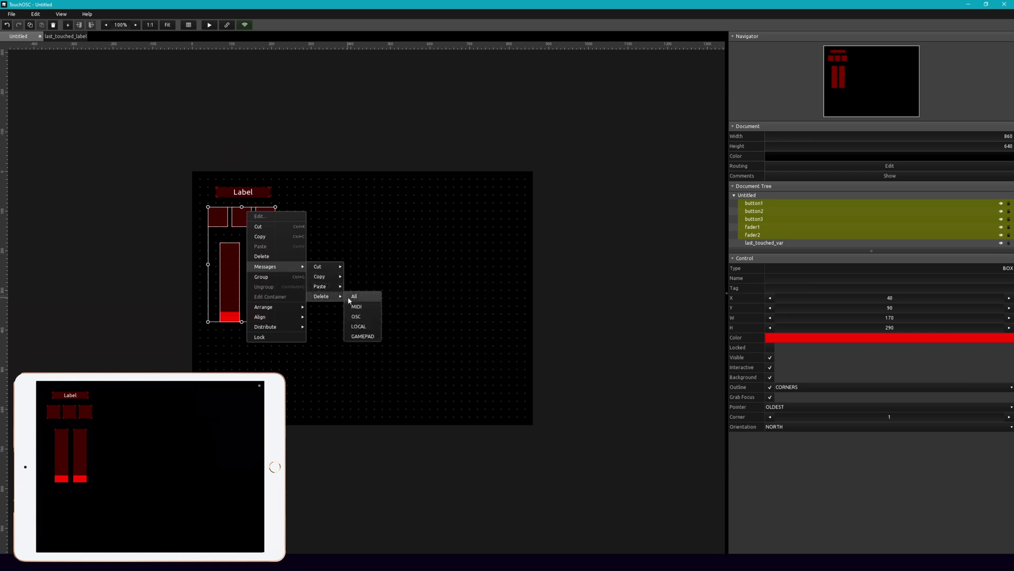
left_click(348, 296)
left_click(348, 299)
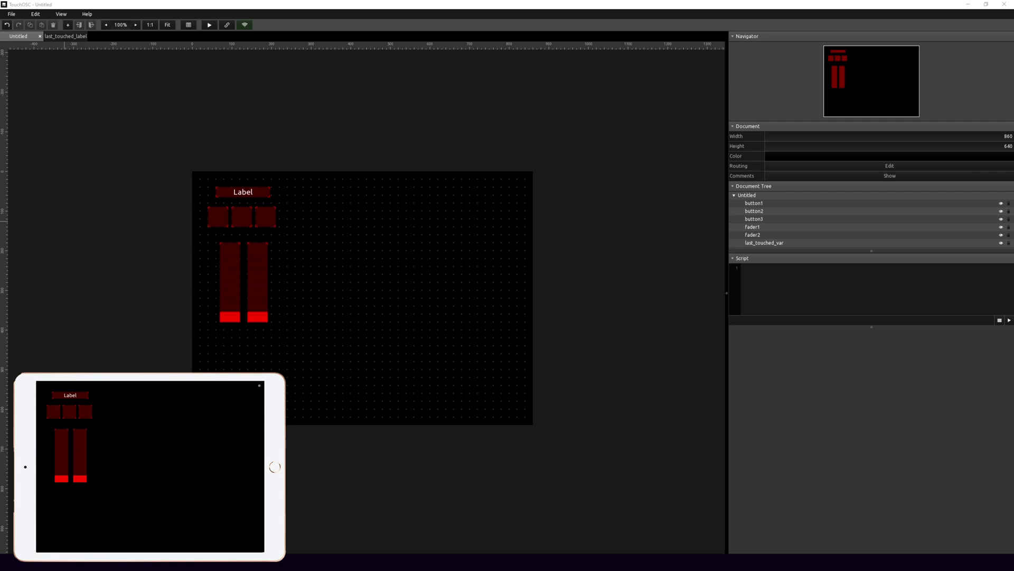
Step: Paste the Lua script that writes its name into last_touched_var into button1
left_click(210, 220)
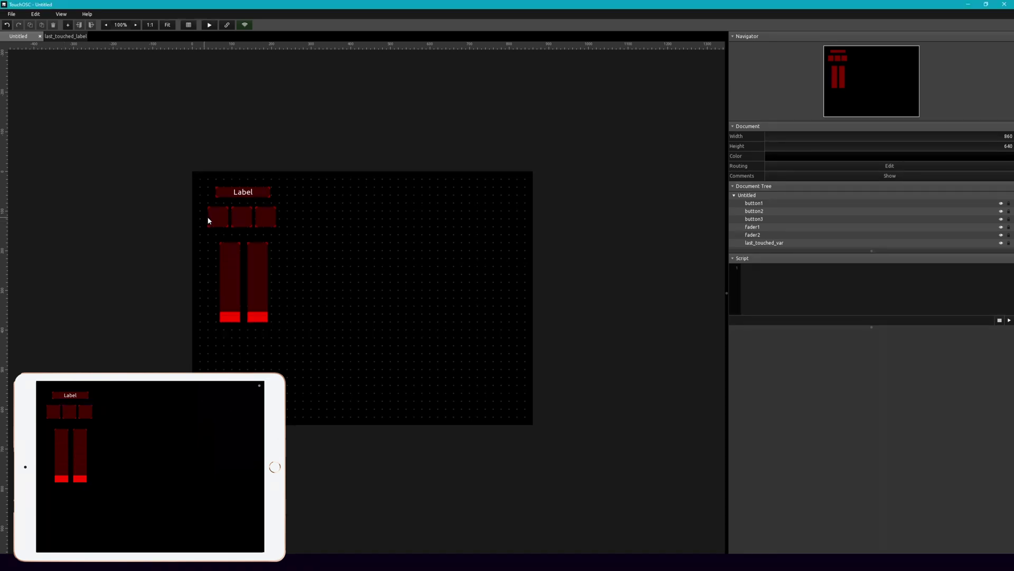
left_click(210, 221)
scroll(777, 372, "down", 1)
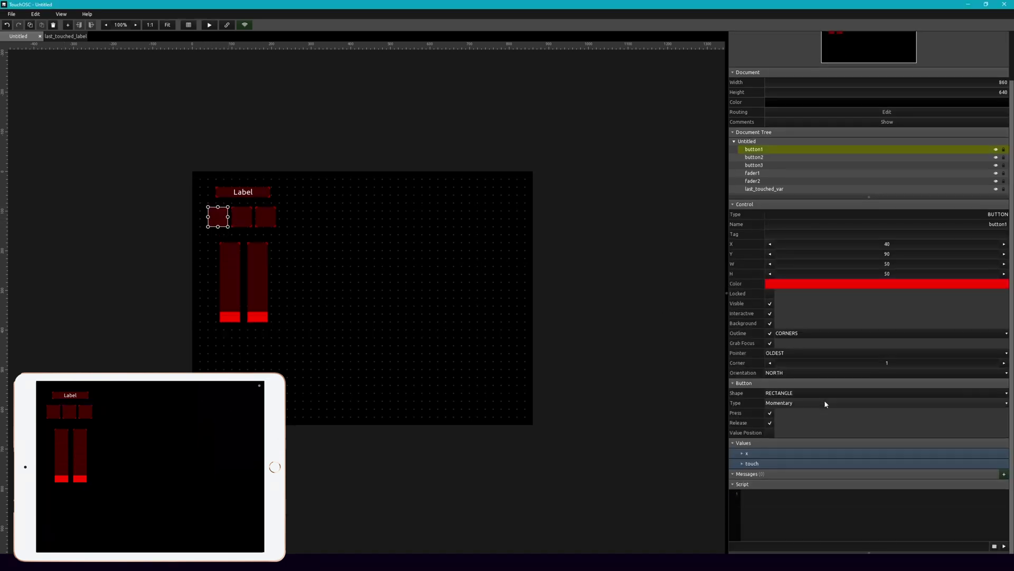
left_click(807, 501)
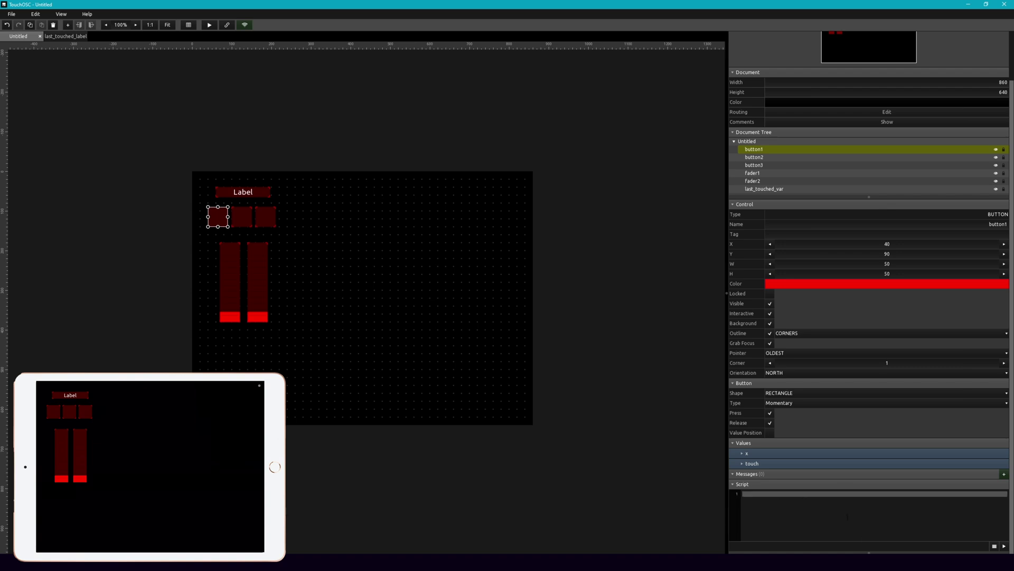
key("ctrl+v")
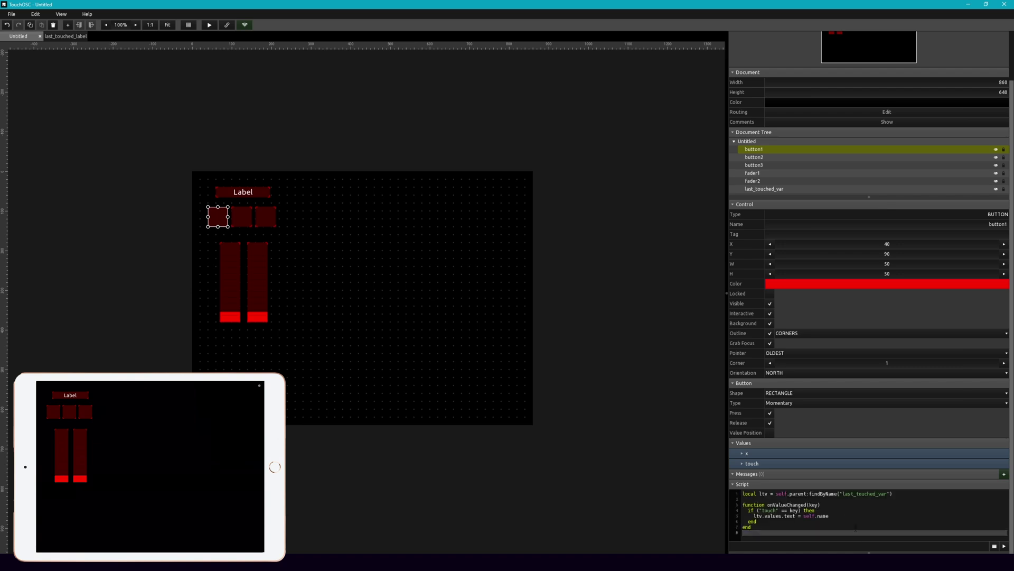
left_click(855, 527)
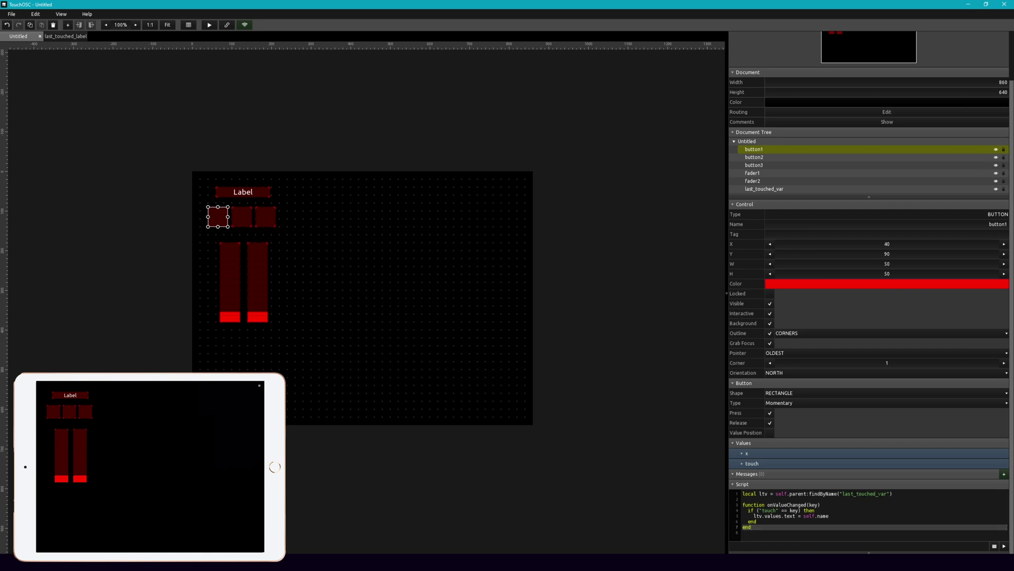
Step: Select the second button, third button and a fader in turn, then clear the selection
left_click(428, 188)
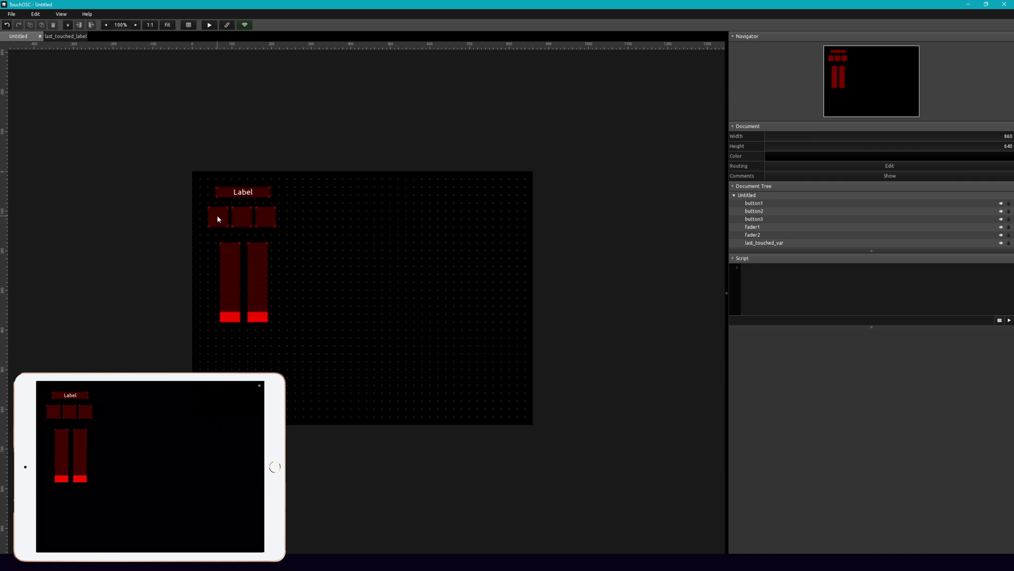
left_click(242, 214)
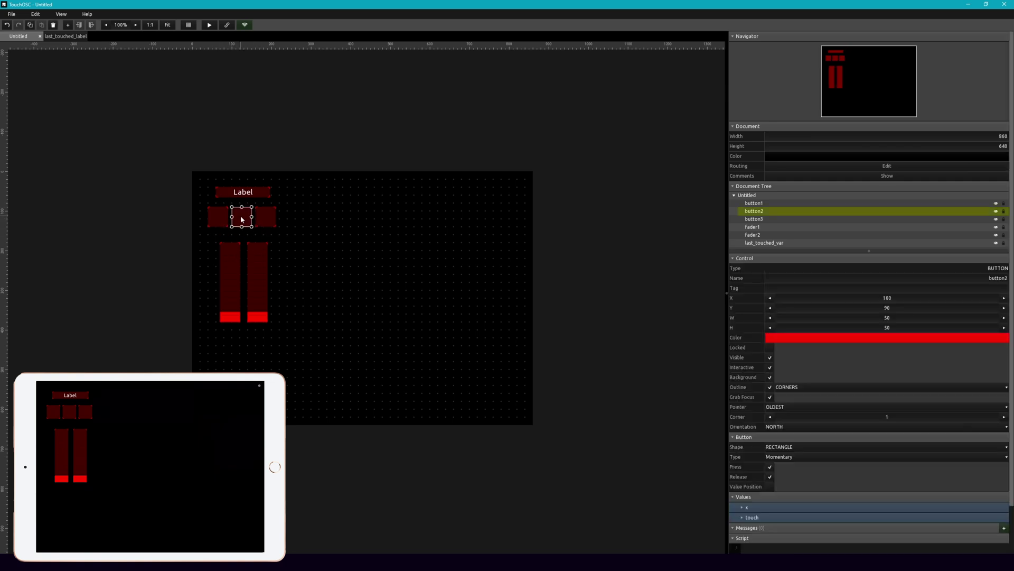
left_click(262, 214)
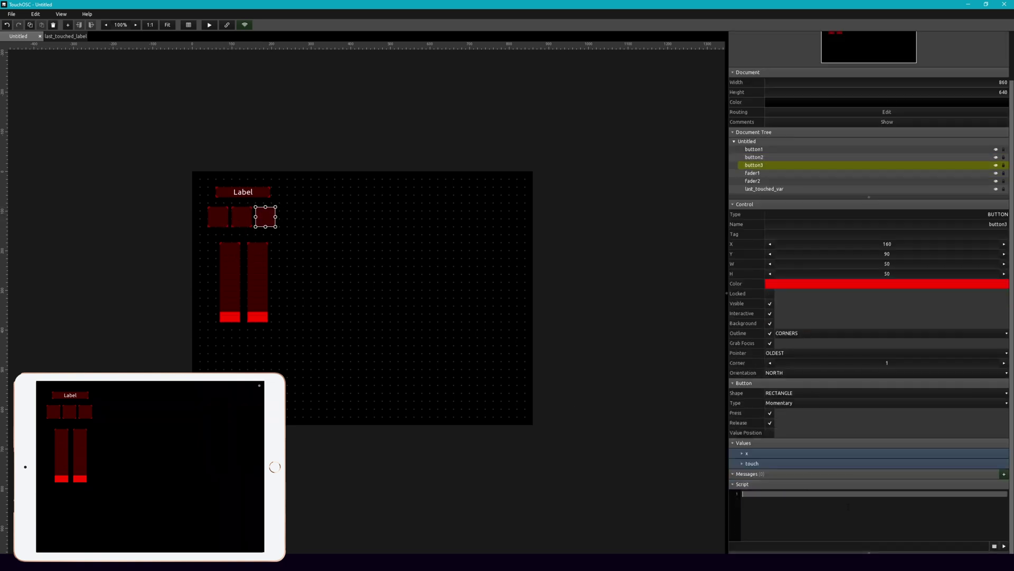
left_click(238, 290)
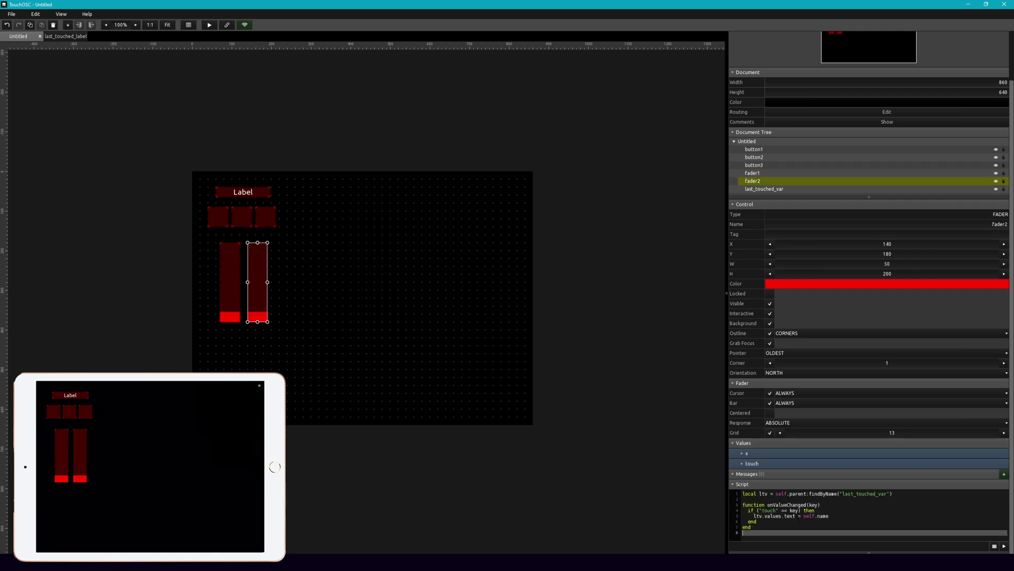
left_click(394, 267)
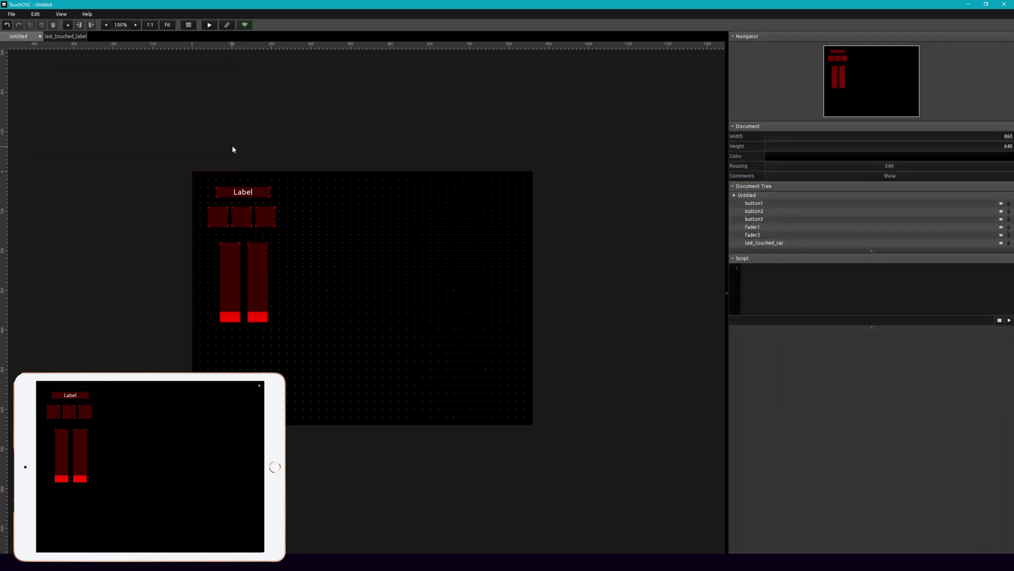
Step: In play mode, press each button and move both faders, checking the label names each one
left_click(209, 25)
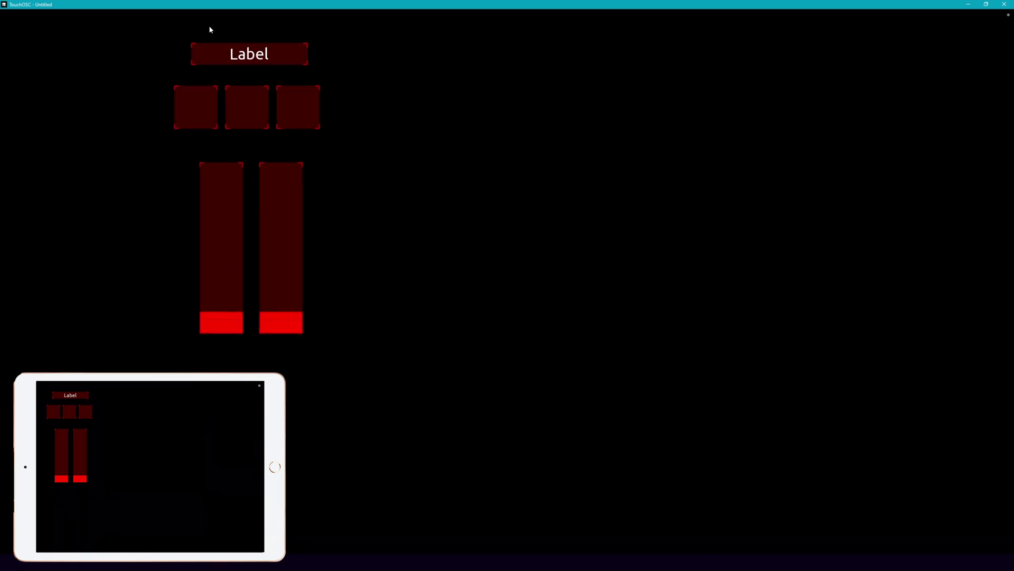
left_click(205, 116)
left_click(251, 98)
left_click_drag(224, 272, 227, 201)
left_click_drag(301, 313, 289, 289)
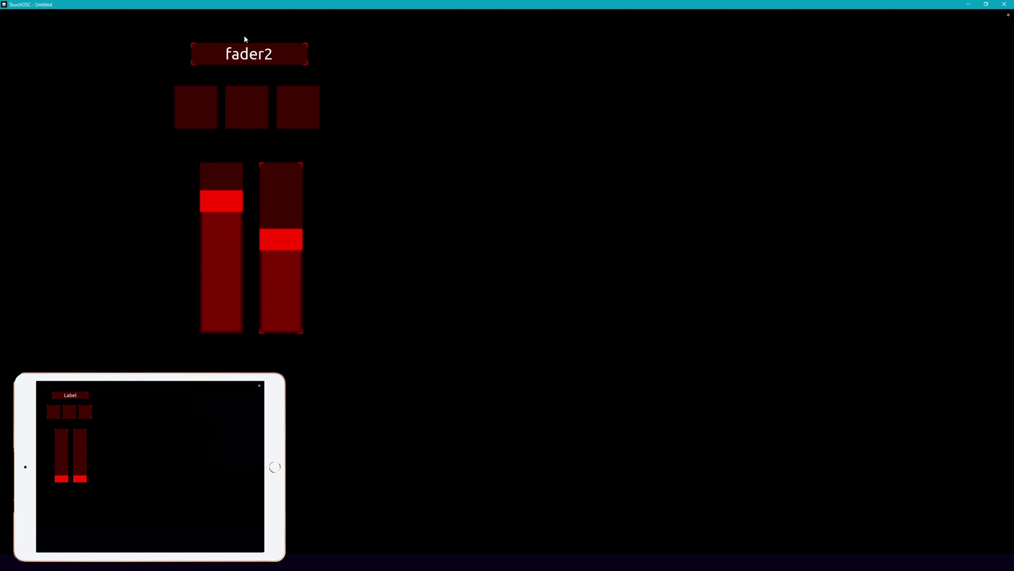
left_click_drag(216, 229, 222, 312)
left_click(285, 118)
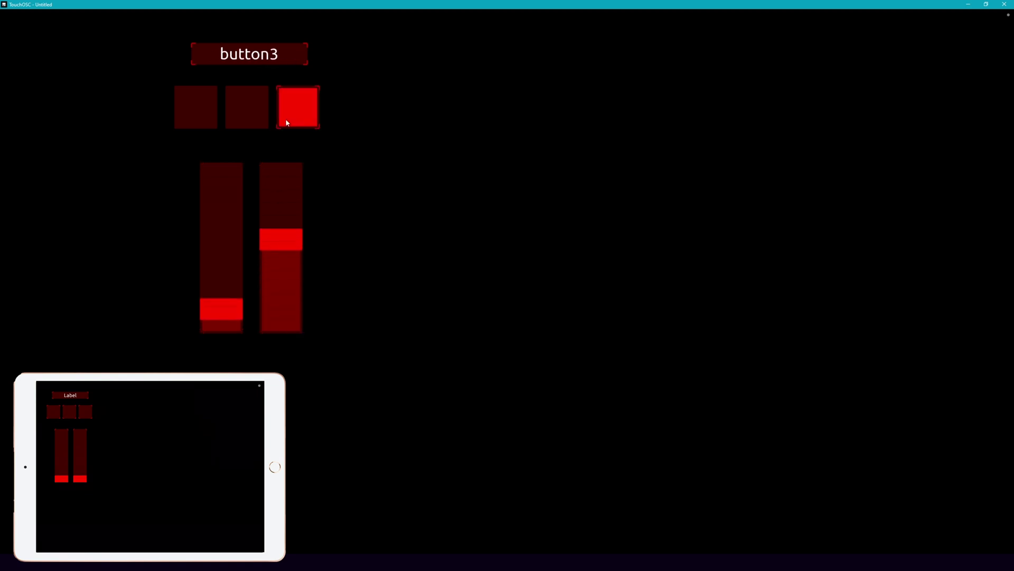
left_click(207, 118)
left_click(256, 100)
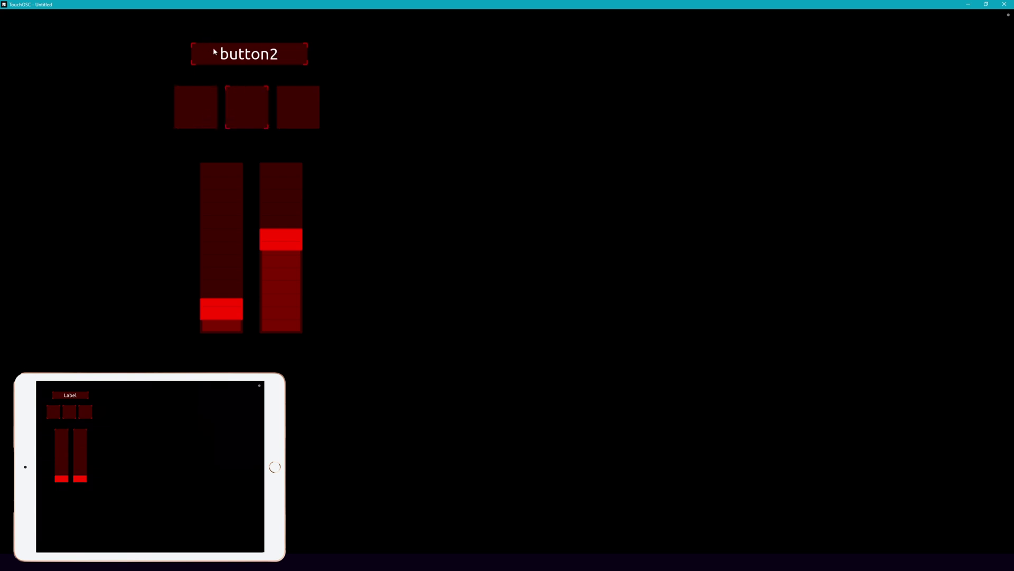
left_click(313, 124)
left_click_drag(280, 254, 278, 311)
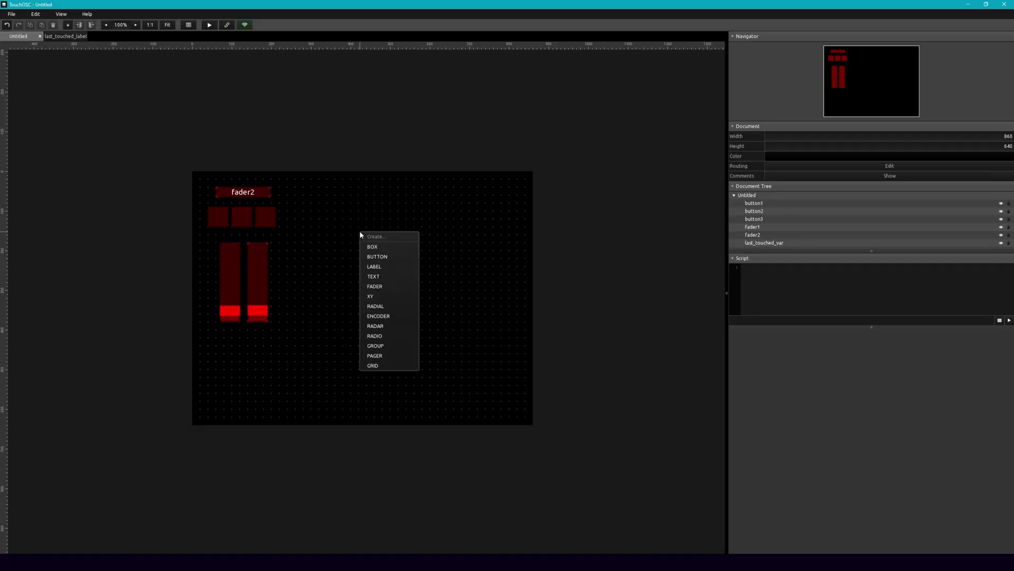
Step: Add a new button, button4, to the layout and select it
left_click(386, 256)
left_click(394, 247)
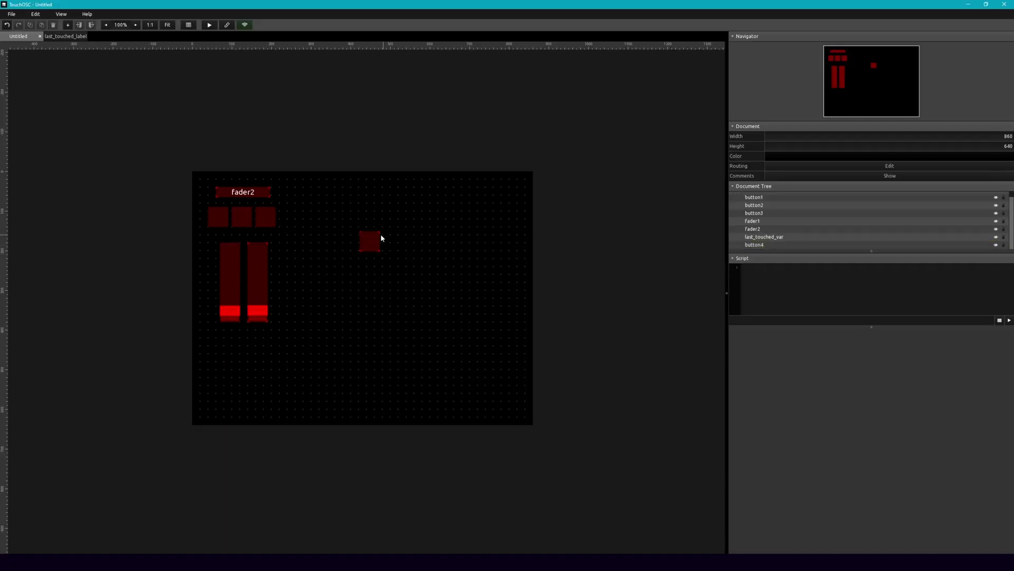
left_click(373, 243)
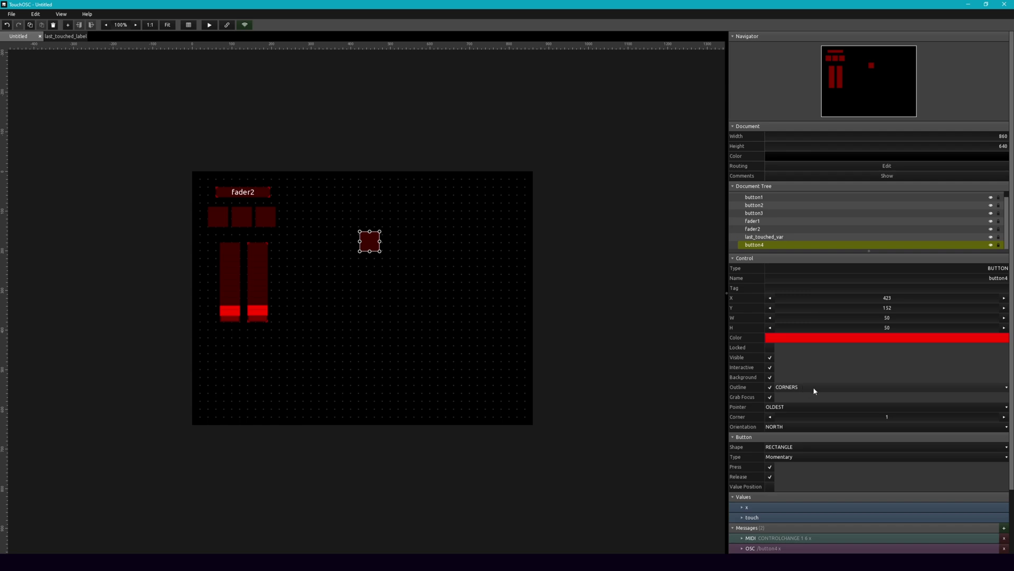
left_click(486, 268)
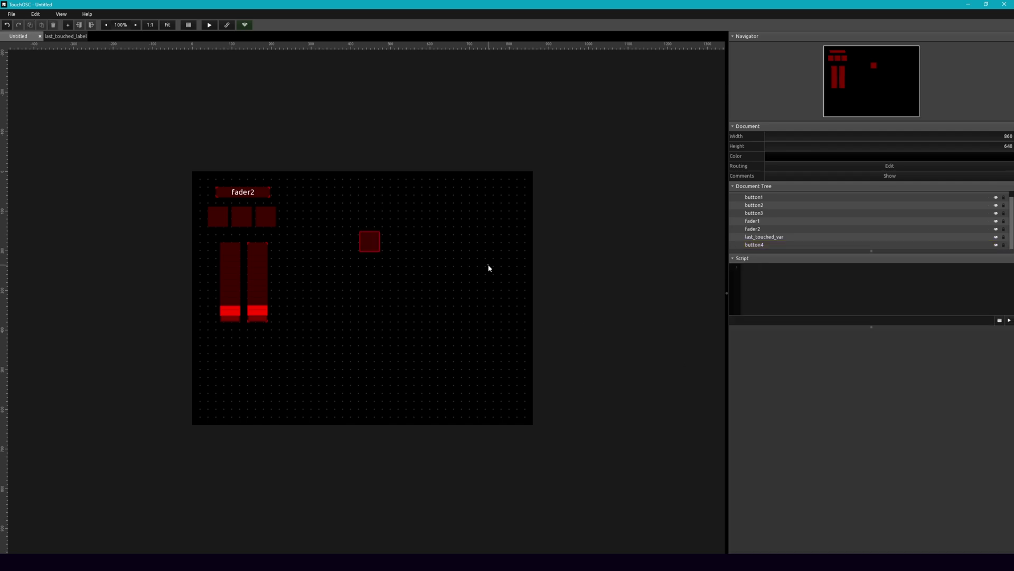
left_click(363, 248)
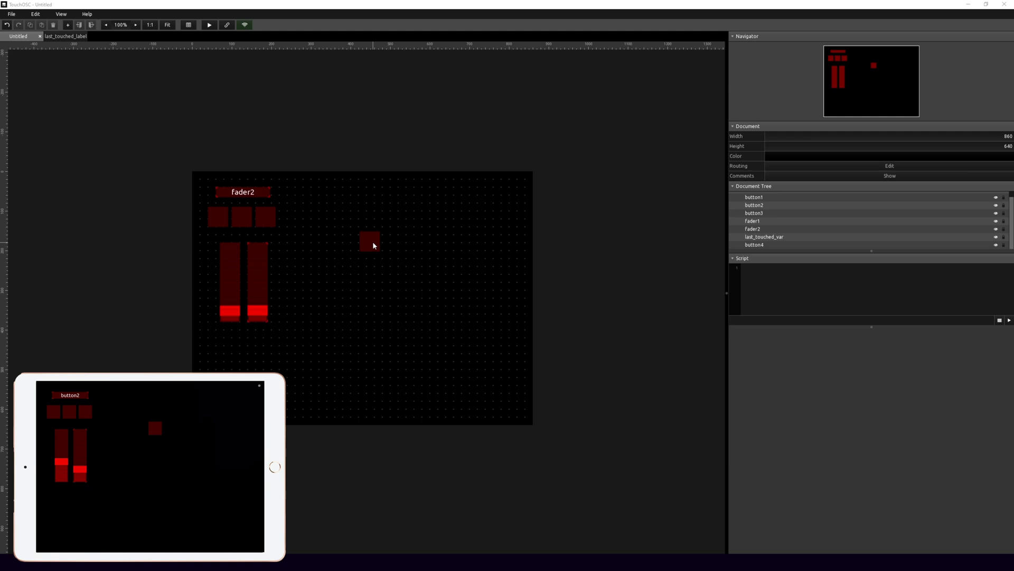
left_click(372, 243)
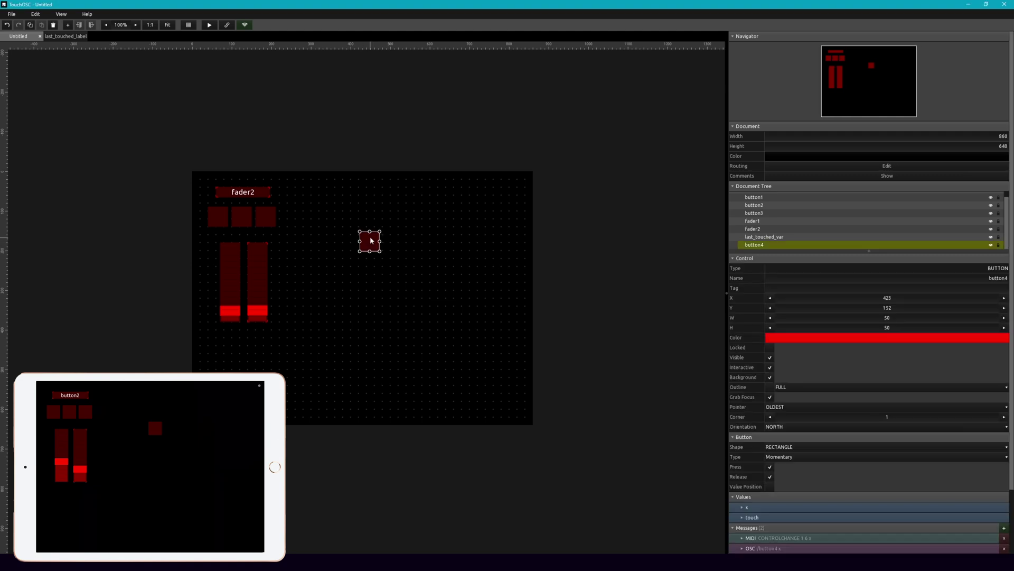
Step: Colour button4 blue and delete its MIDI and OSC messages
left_click(848, 338)
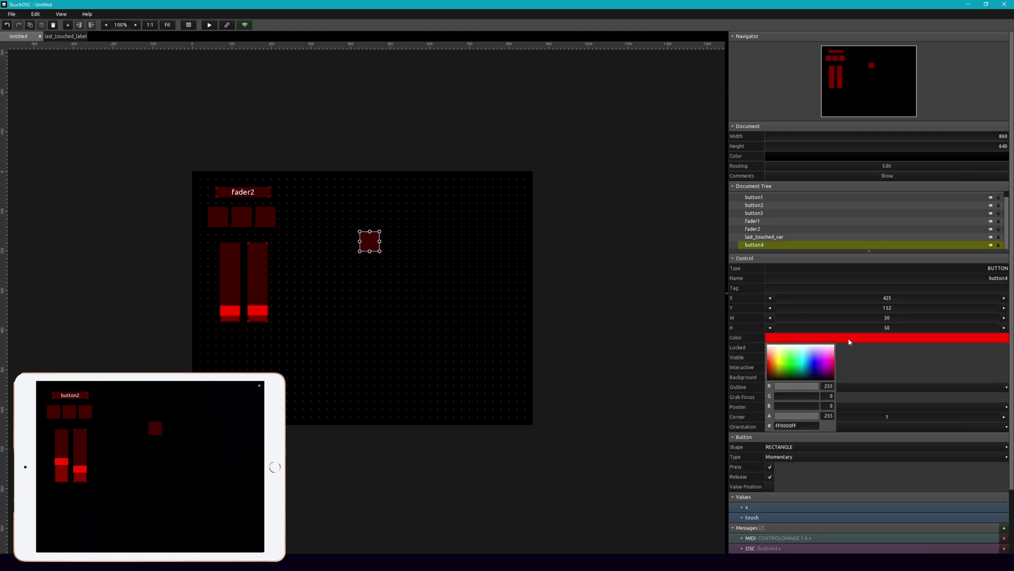
left_click(817, 365)
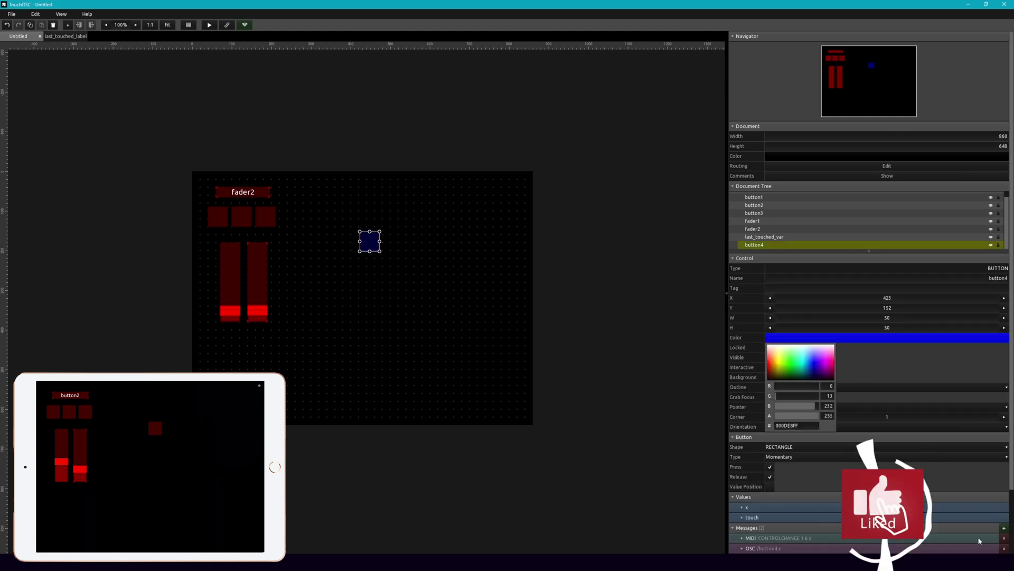
left_click(1006, 542)
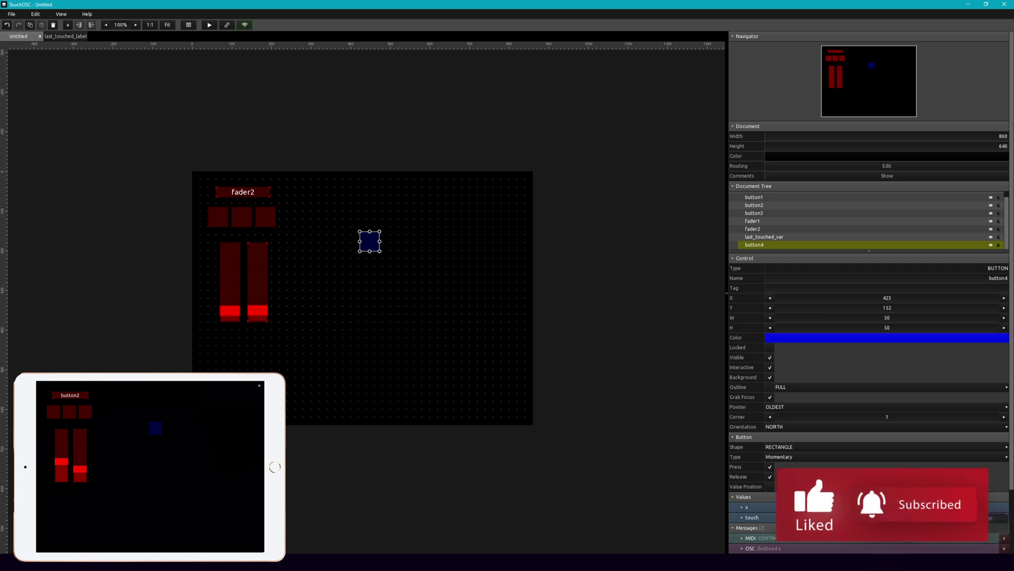
left_click(1004, 539)
left_click(1005, 538)
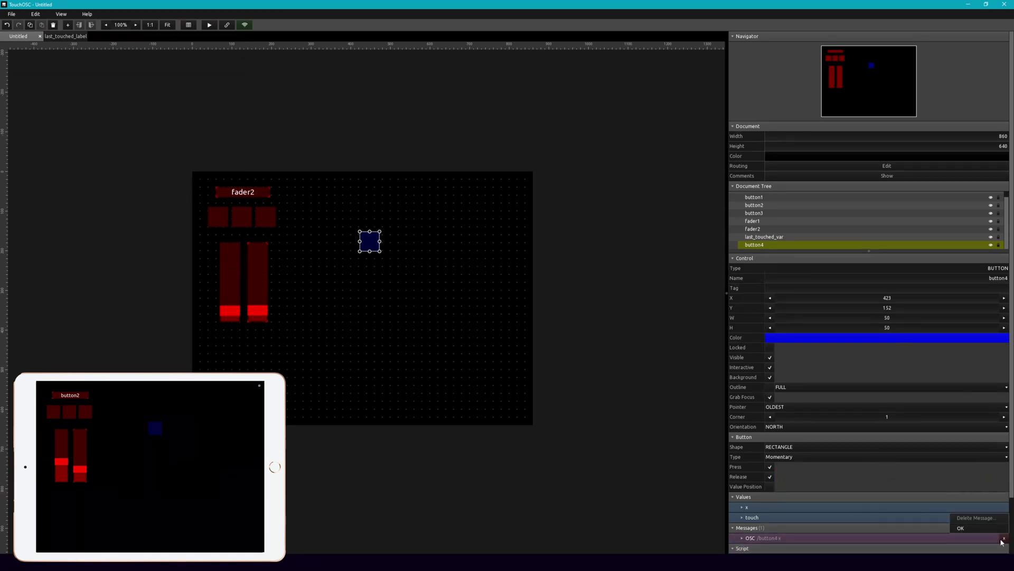
left_click(986, 532)
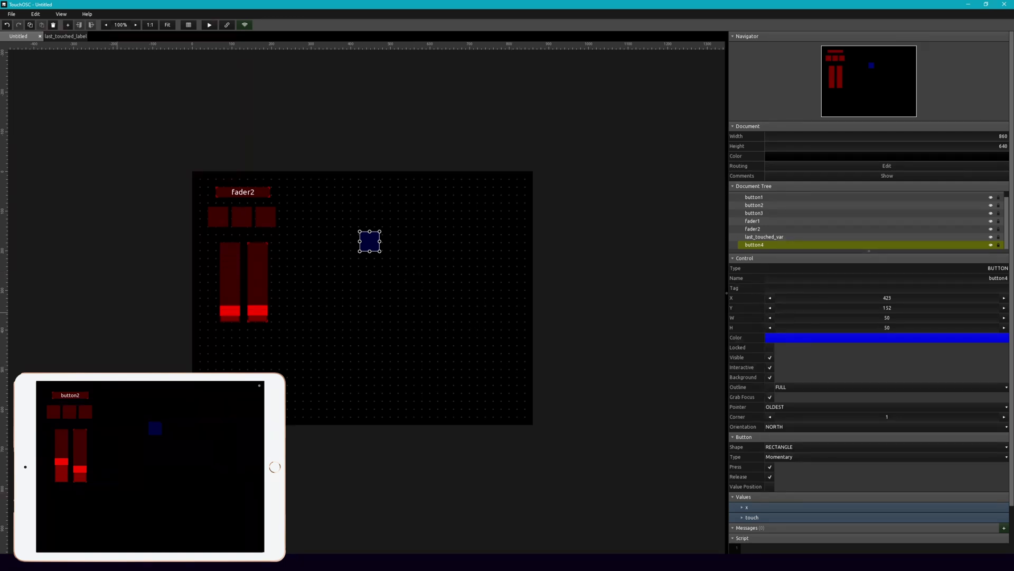
Step: Create a label above button4 and name it last_touched_label
right_click(362, 205)
left_click(396, 242)
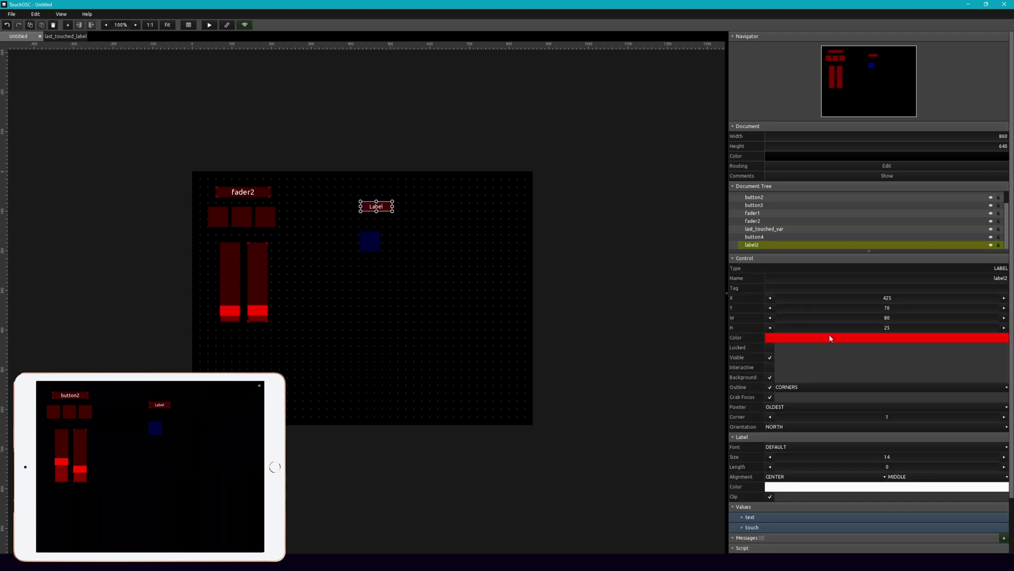
double_click(999, 277)
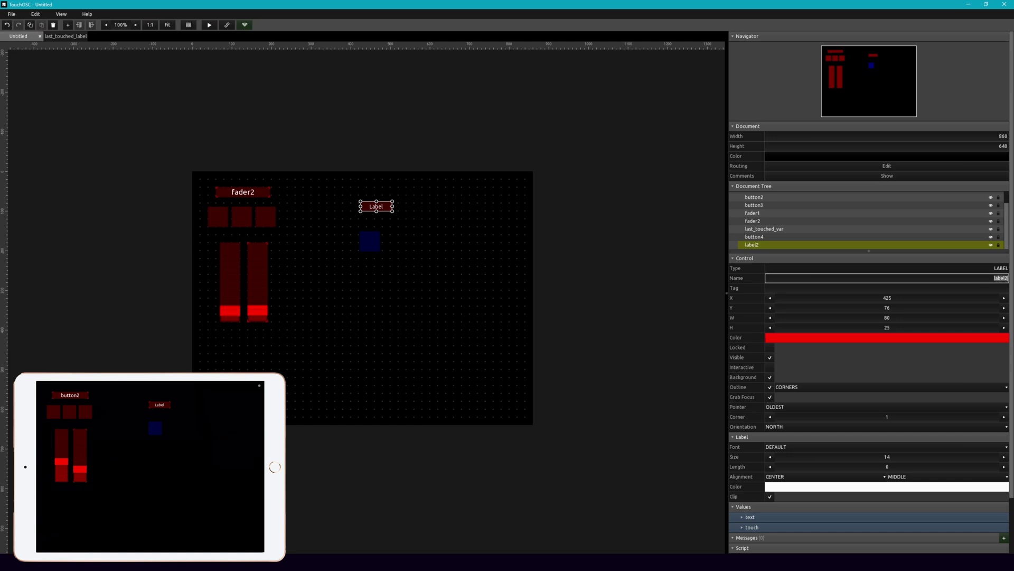
type("last_touched_label")
key("Return")
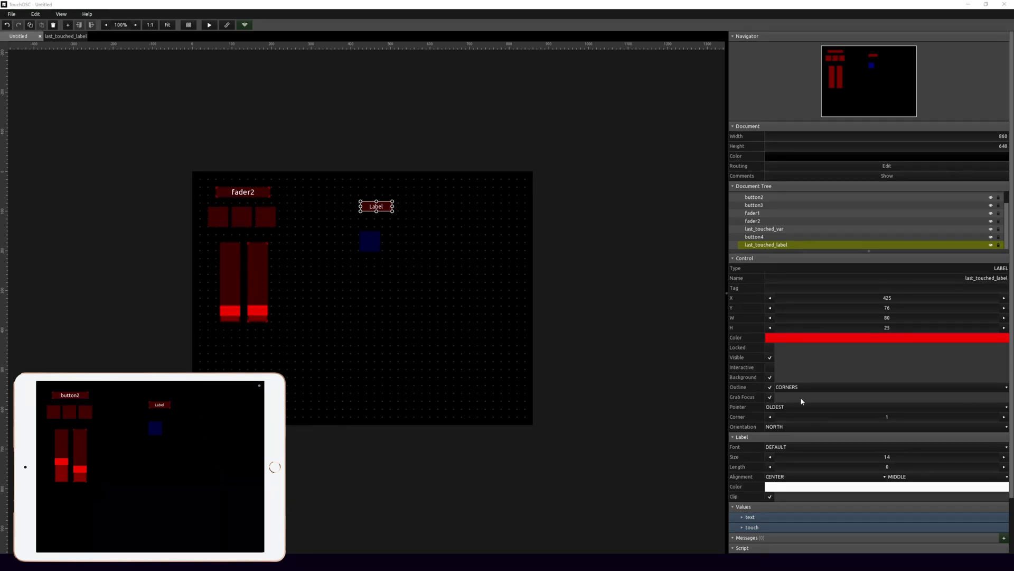
Step: Paste the Lua script that outlines the new control and clears the previous outline into last_touched_label
left_click(743, 548)
left_click(819, 495)
key("ctrl+v")
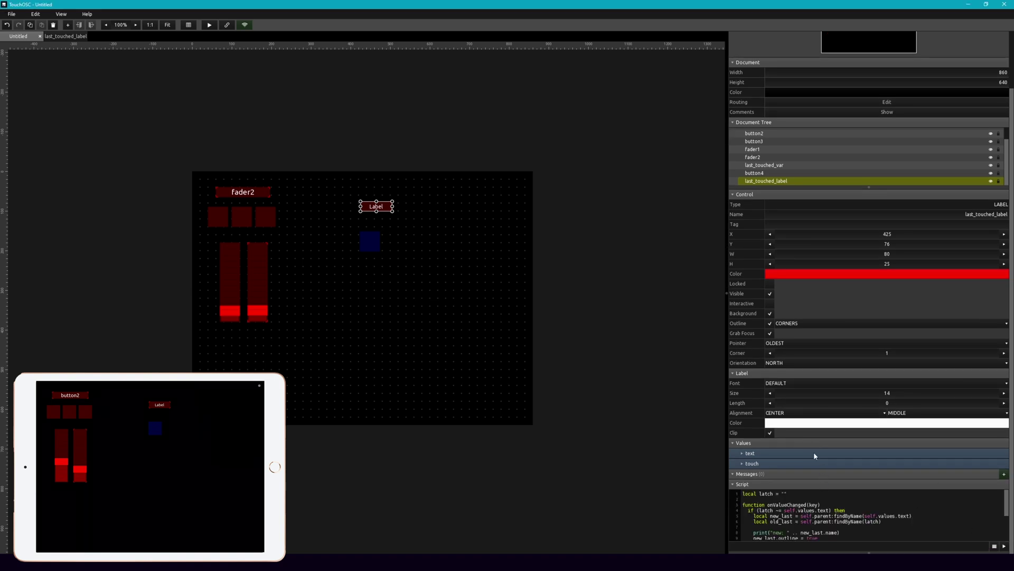
scroll(844, 500, "down", 4)
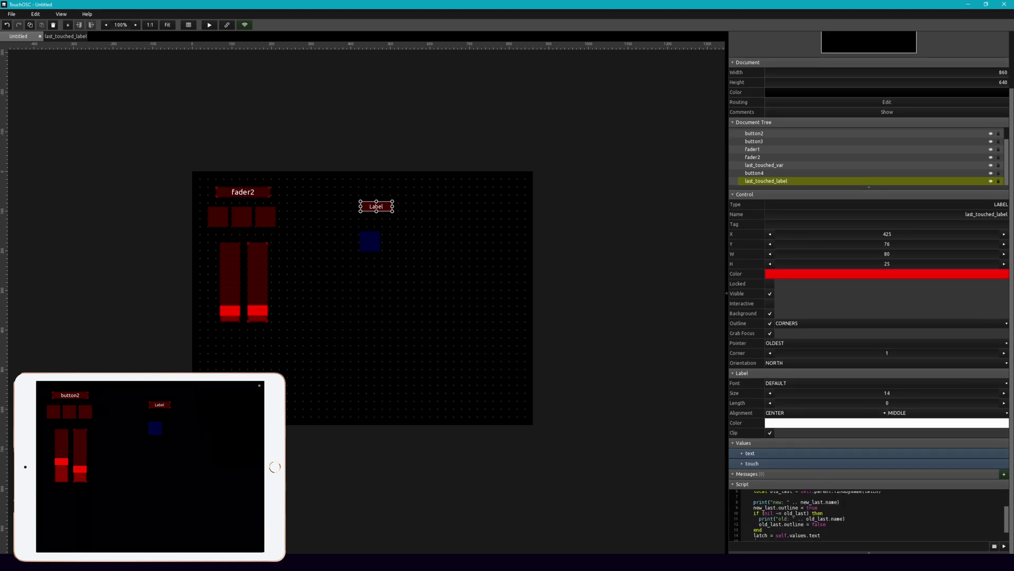
key("Return")
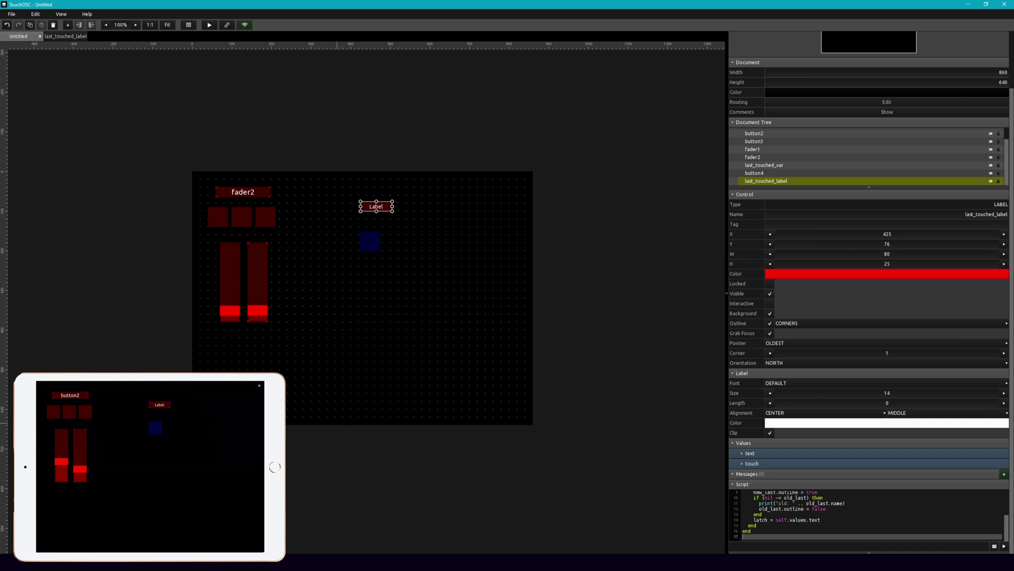
left_click(374, 240)
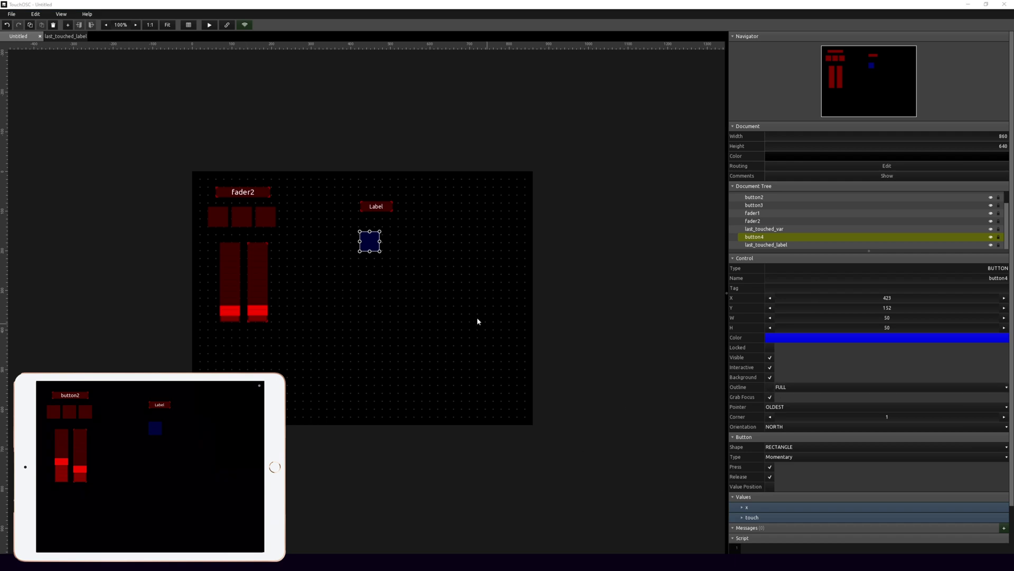
Step: Paste the name-reporting script into button4 and duplicate it into a row of four blue buttons
type("local ltv = self.parent:findByName(\"last_touched_label\")  function onValueChanged(key)   if (\"touch\" == key) then     ltv.values.text = self.name   end end")
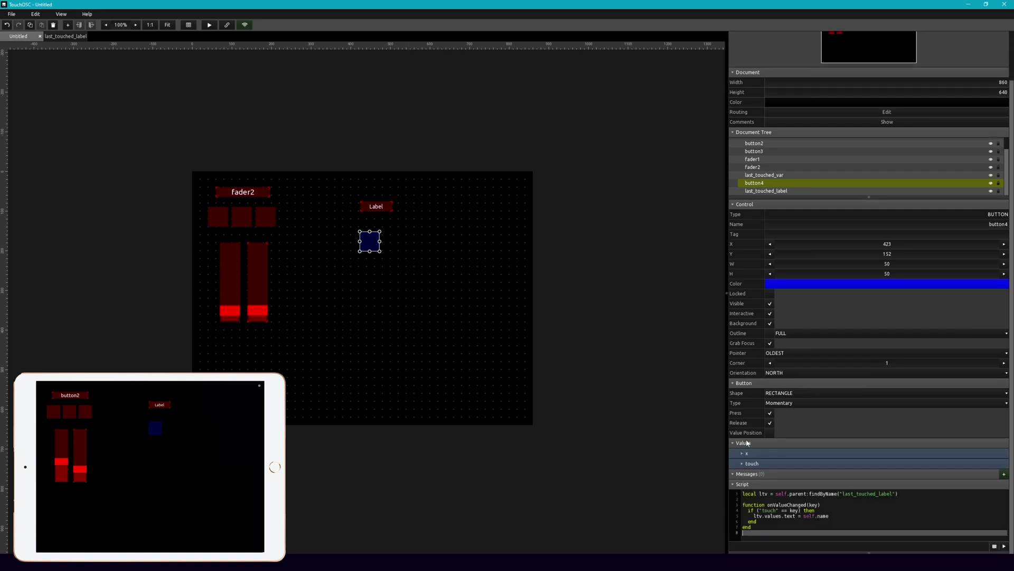
left_click(421, 297)
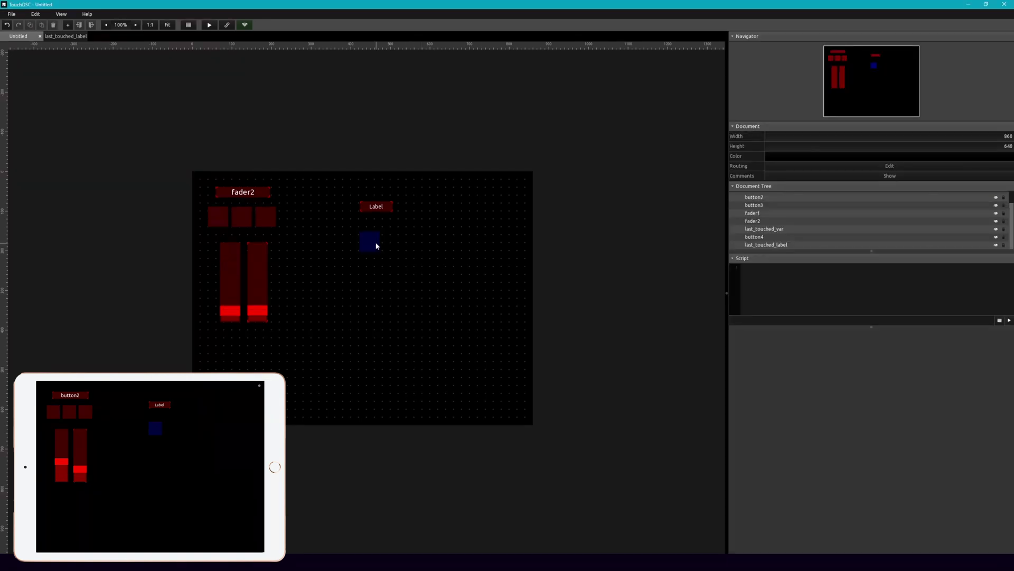
key("ctrl+v")
left_click_drag(378, 247, 420, 242)
left_click(407, 249)
key("ctrl+d")
Step: Duplicate the row downward repeatedly, doubling it to two, four, then eight rows of blue buttons
left_click_drag(345, 282, 460, 244)
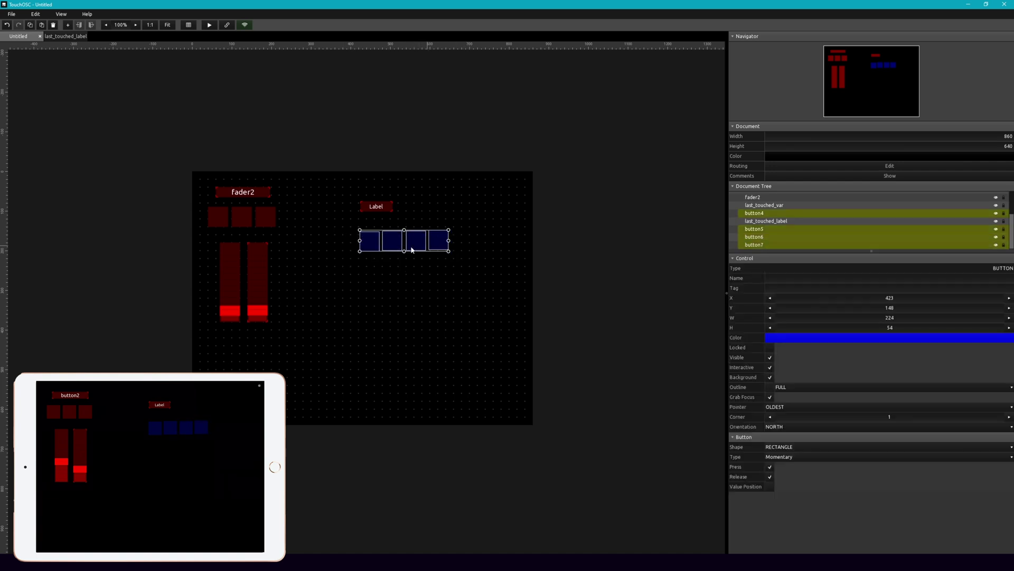
key("ctrl+d")
left_click_drag(363, 238, 371, 267)
left_click(438, 263, "ctrl")
left_click_drag(464, 259, 506, 228)
key("ctrl+d")
left_click_drag(370, 265, 371, 306)
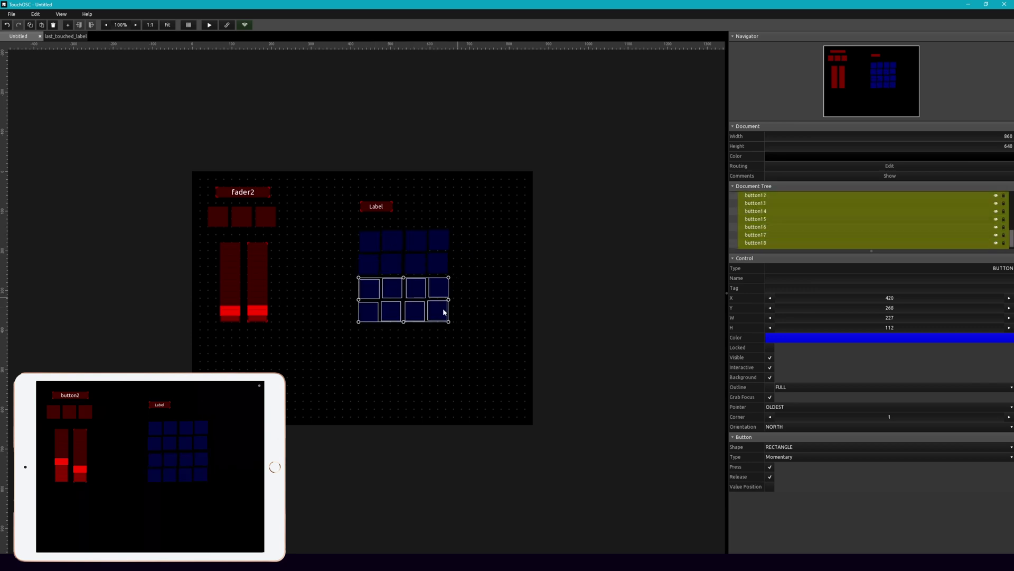
left_click_drag(514, 214, 430, 356)
key("ctrl+d")
Step: Choose a new Button Type for all the blue grid buttons, then clear the selection
left_click(477, 269)
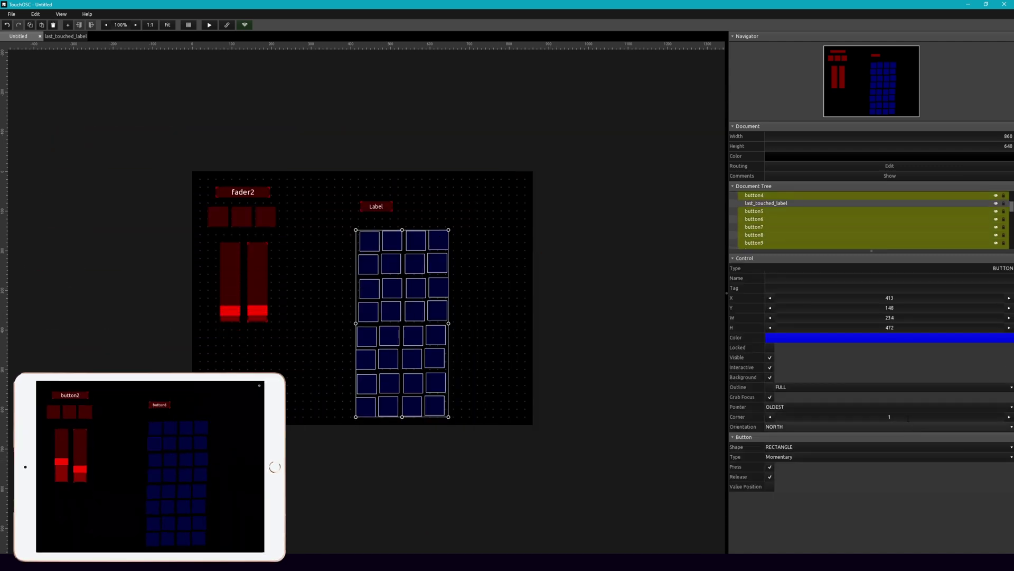
left_click(906, 457)
left_click(897, 485)
left_click(575, 291)
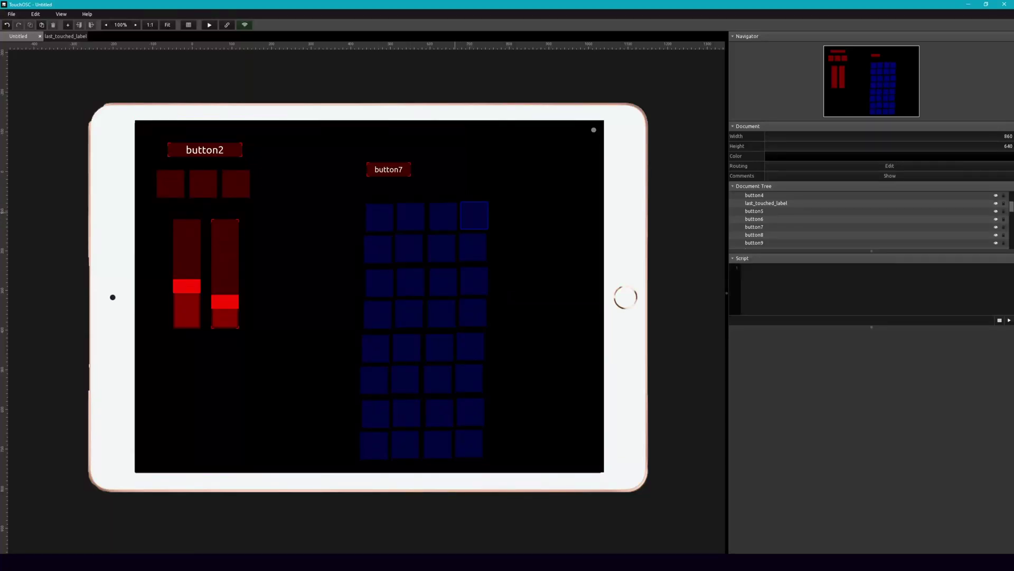
Step: Uncheck Visible on last_touched_label so its text disappears from the canvas and tablet
left_click(376, 206)
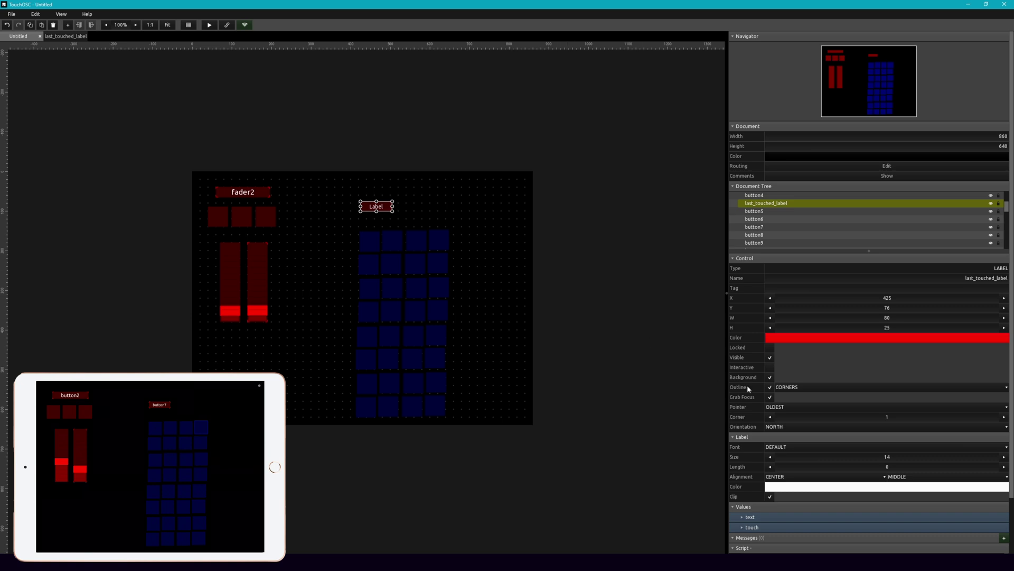
left_click(770, 357)
left_click(771, 358)
left_click(416, 165)
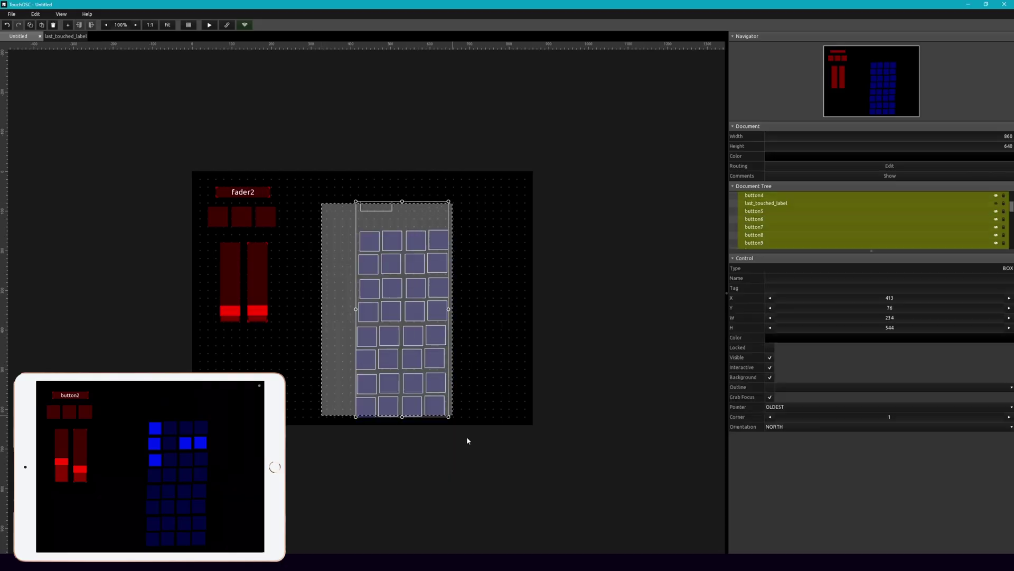
Step: Move the blue button grid up-left and add a new fader to the canvas
left_click_drag(423, 361, 344, 331)
left_click(494, 290)
left_click(290, 183)
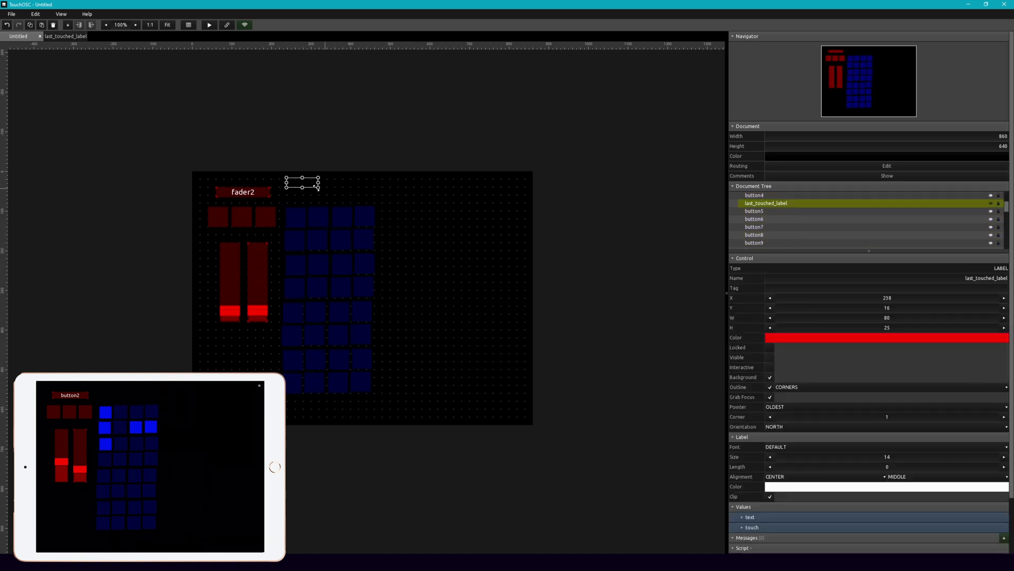
right_click(402, 238)
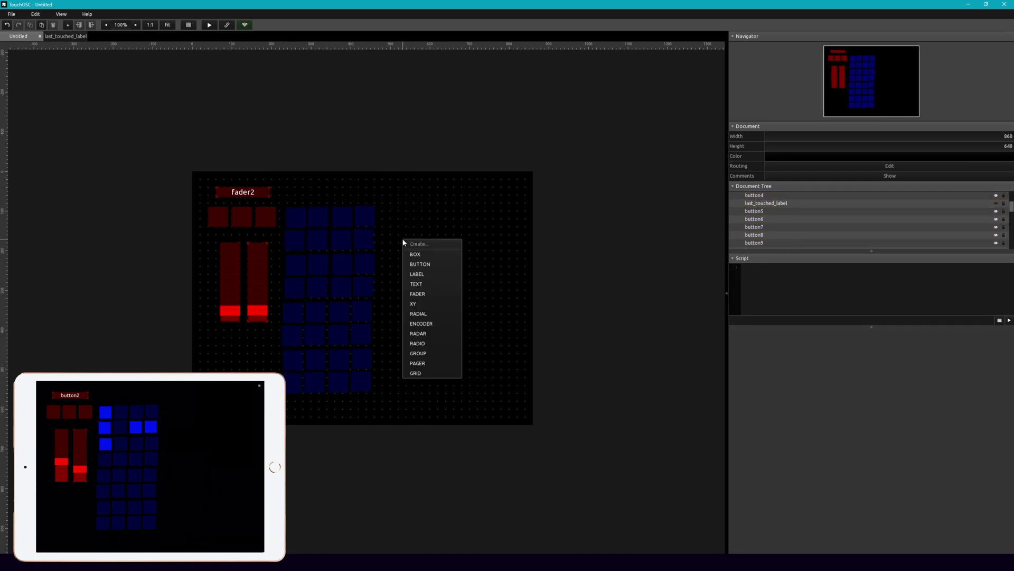
left_click(424, 276)
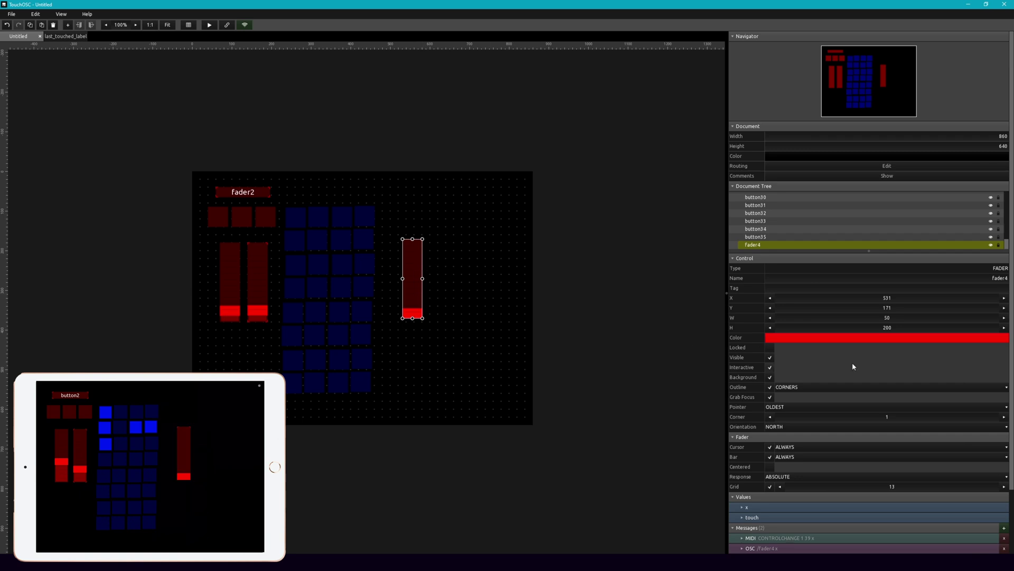
Step: Colour the new fader magenta and paste the name-reporting Lua script into it
left_click(923, 339)
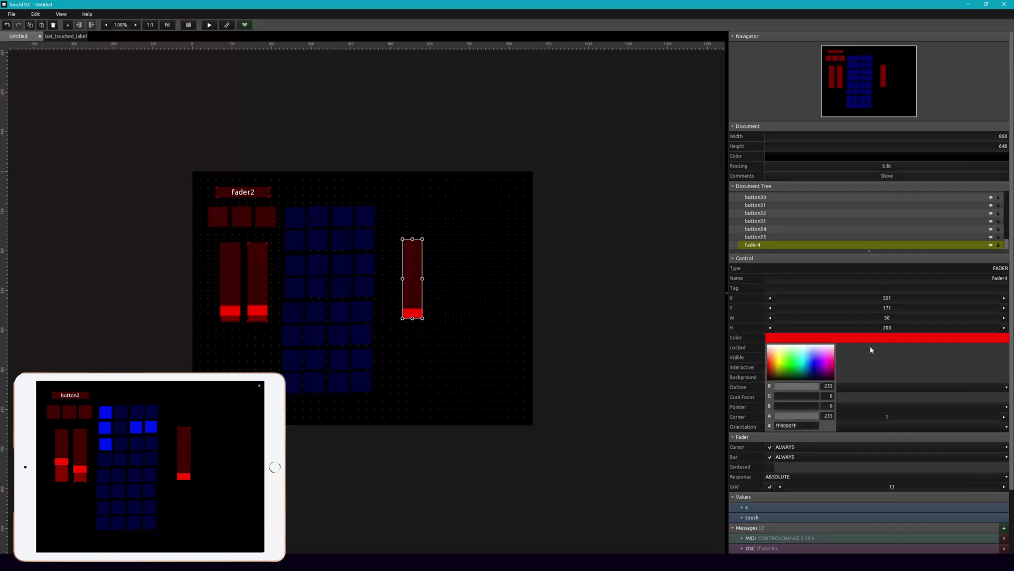
left_click(826, 365)
left_click(452, 306)
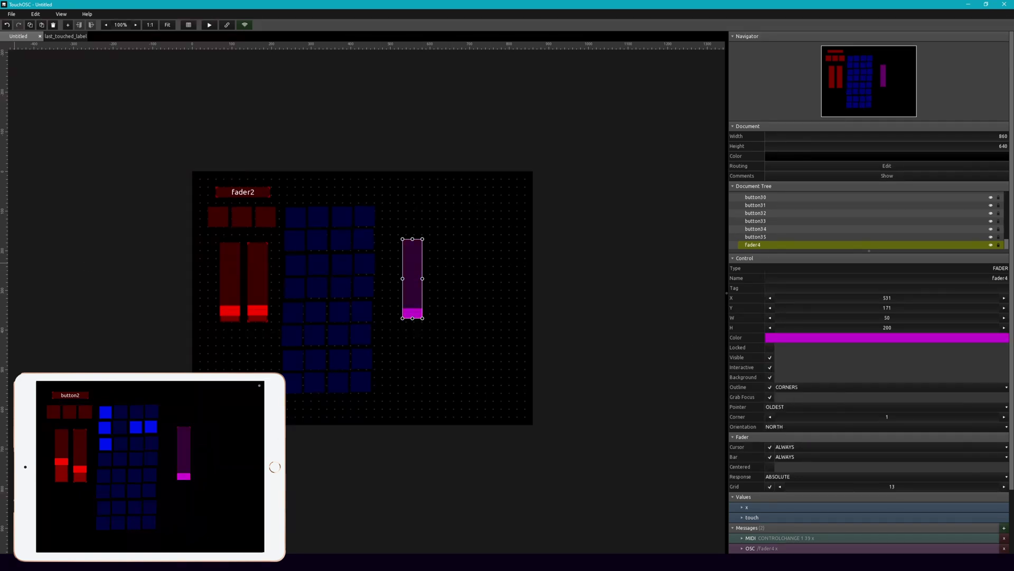
scroll(867, 378, "down", 3)
left_click(813, 511)
type("local ltv = self.parent:findByName(\"last_touched_label\")  function onValueChanged(key)   if (\"touch\" == key) then     ltv.values.text = self.name   end end")
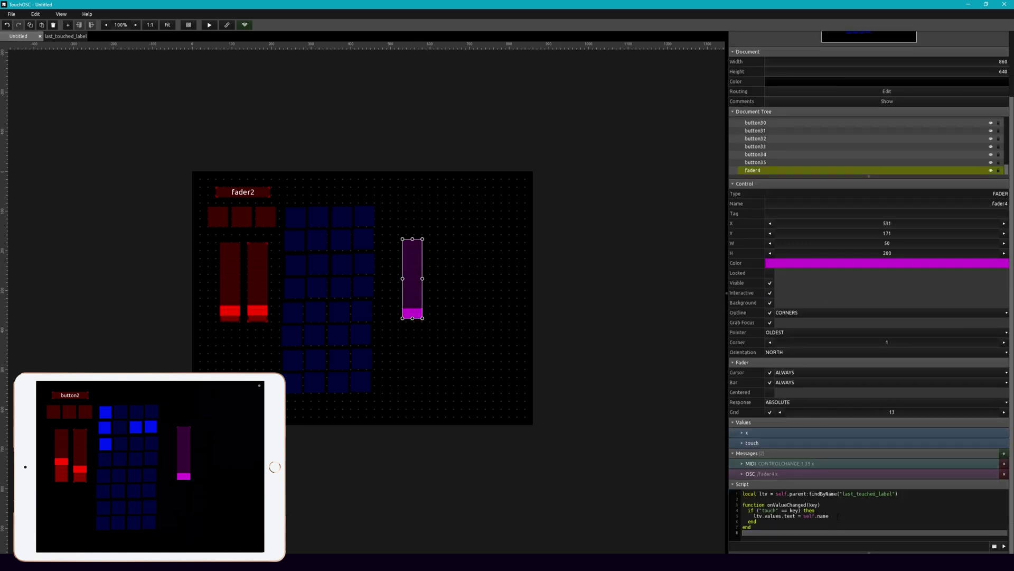
left_click(480, 343)
left_click(414, 292)
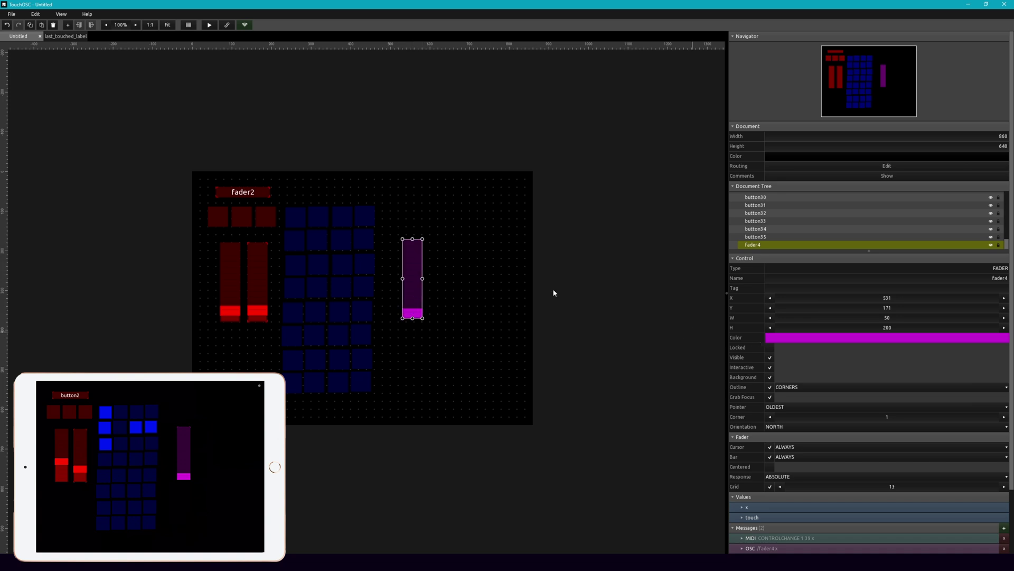
Step: Place the magenta fader up beside the button grid with its outline turned off
left_click(793, 387)
left_click(804, 402)
left_click(495, 336)
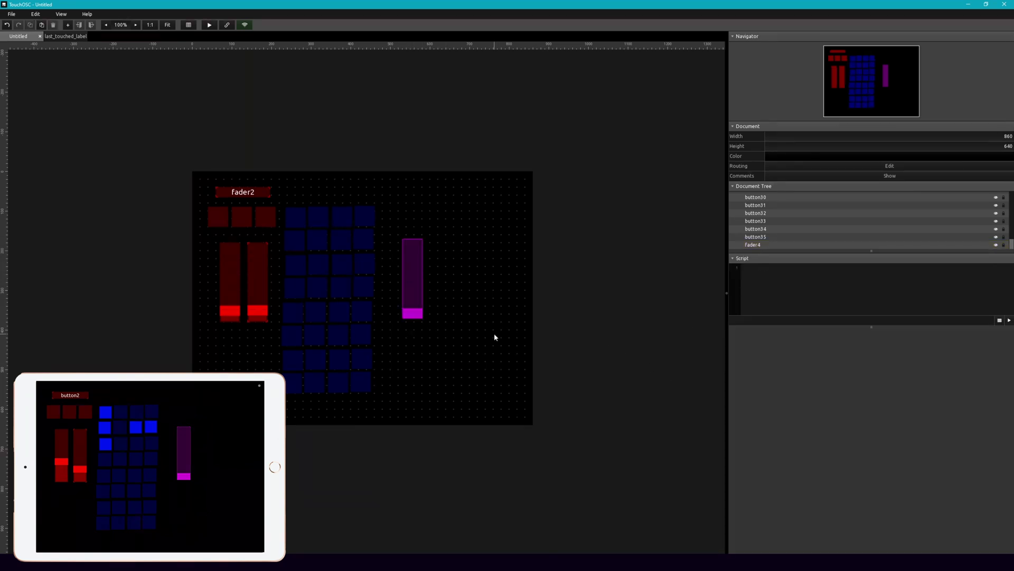
left_click_drag(403, 267, 391, 239)
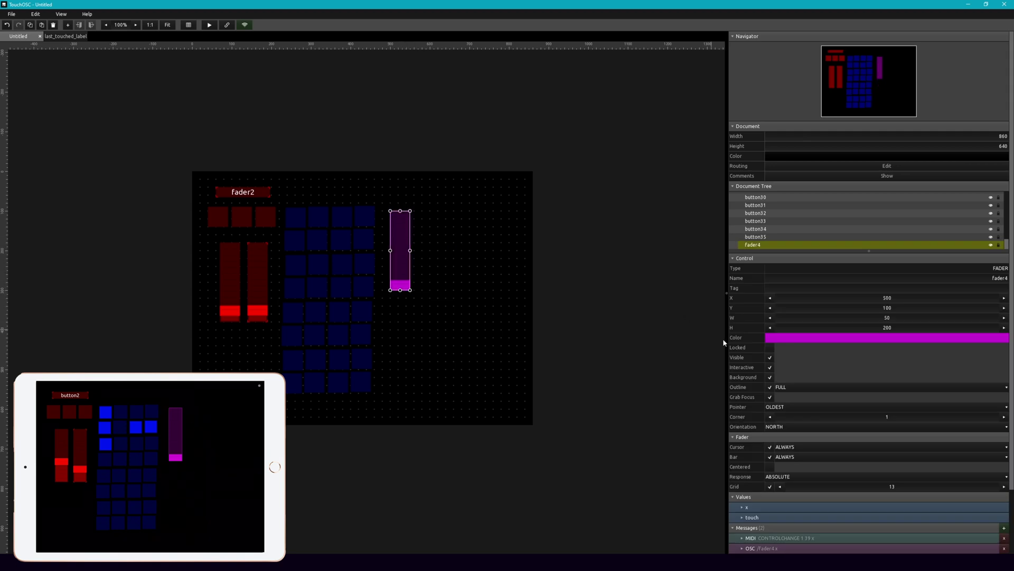
left_click(770, 387)
left_click(458, 245)
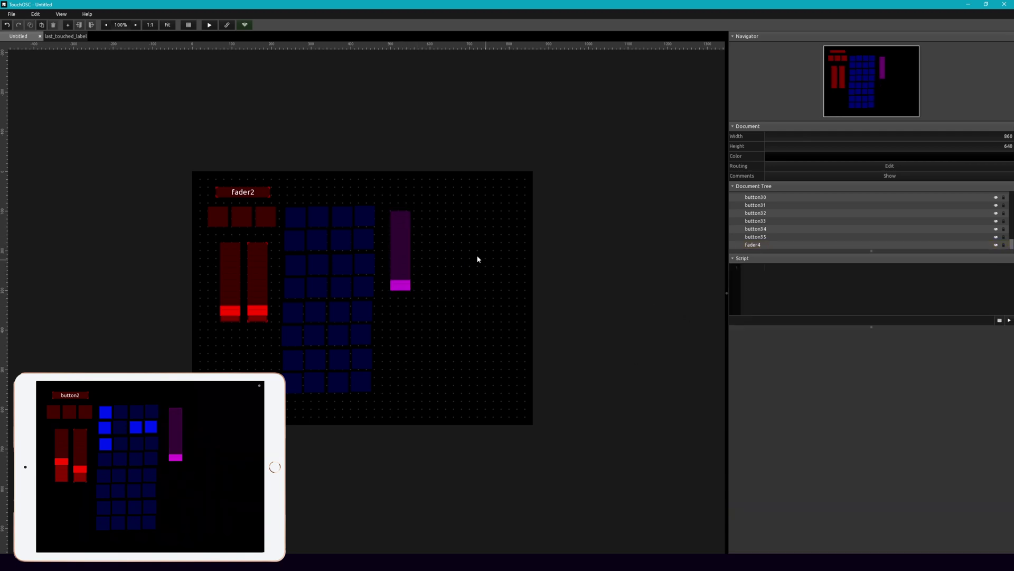
Step: Duplicate the magenta fader into two rows of four faders
left_click(394, 238)
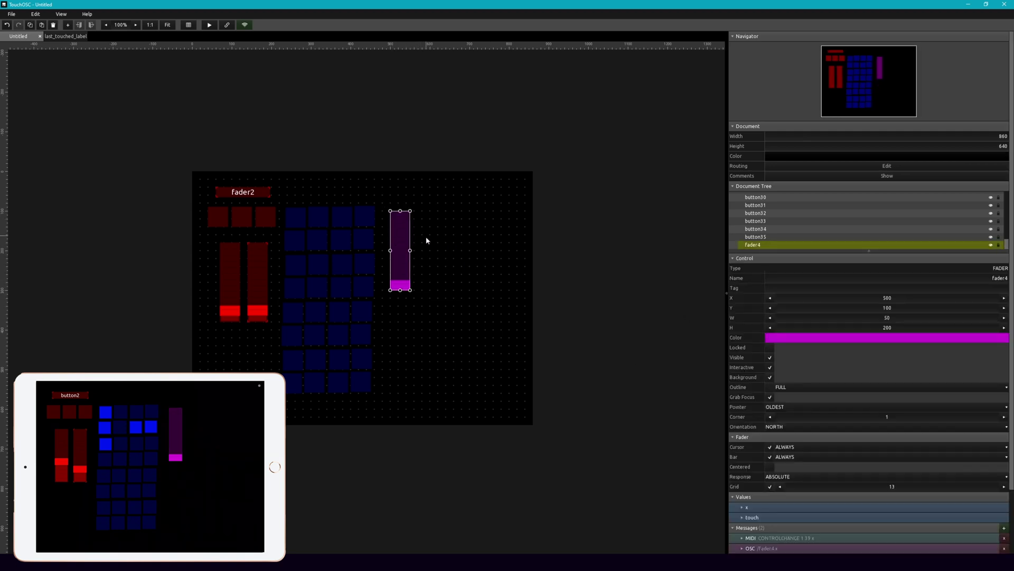
key("ctrl+d")
left_click_drag(409, 240, 433, 241)
left_click_drag(395, 327, 477, 356)
key("ctrl+d")
key("ctrl+a")
key("ctrl+d")
left_click(570, 266)
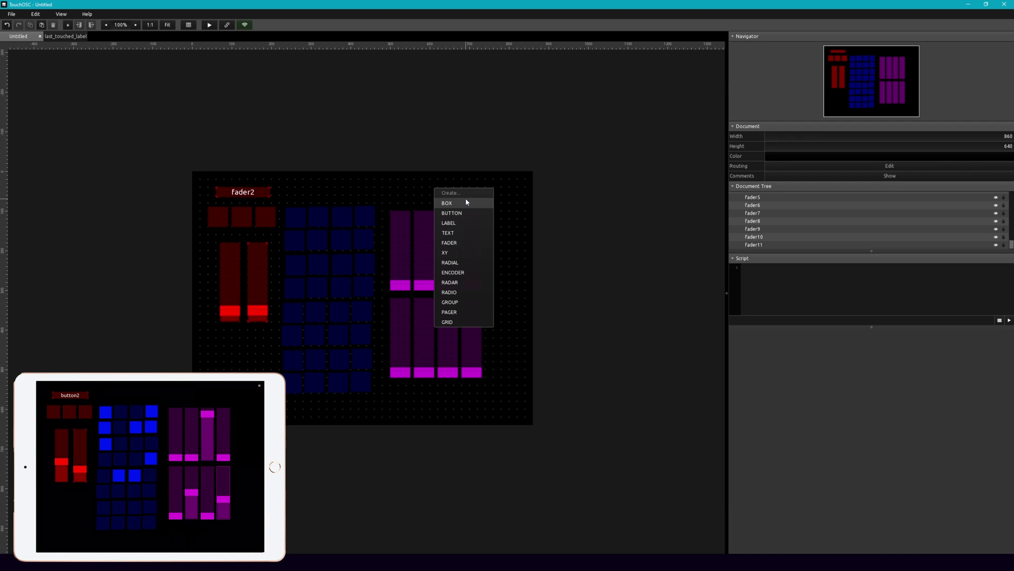
Step: Add a new label above the faders and rename it last_touched_fader
left_click(467, 222)
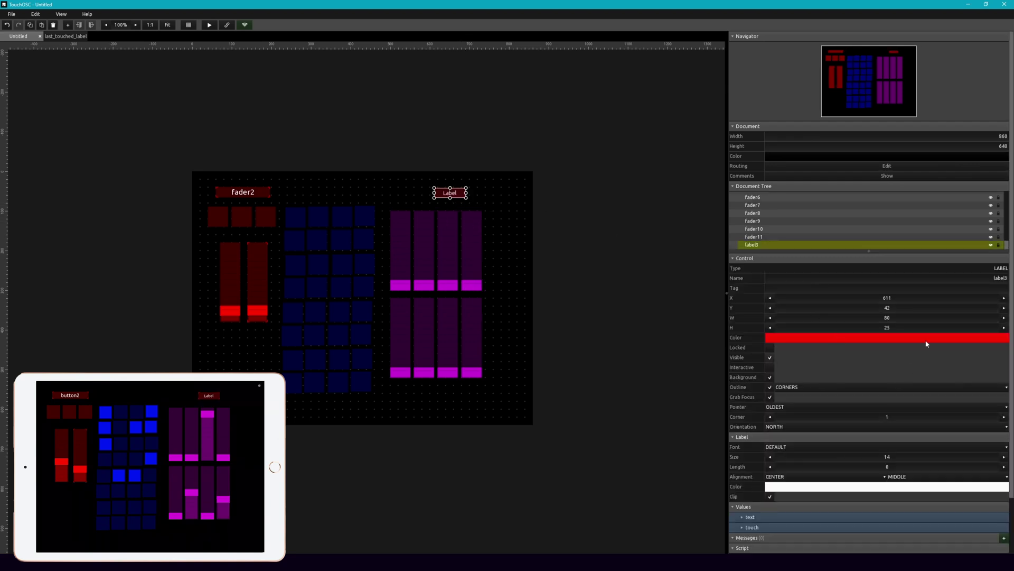
left_click(981, 279)
key("ctrl+a")
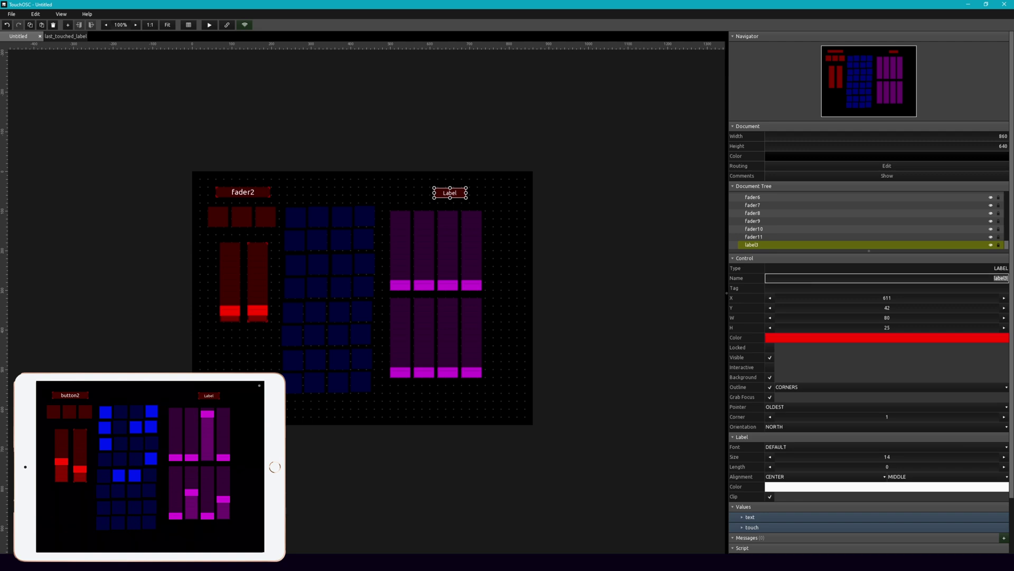
type("last_touched_fader")
key("Return")
Step: Change the first magenta fader's findByName target to "last_touched_fader"
left_click(401, 238)
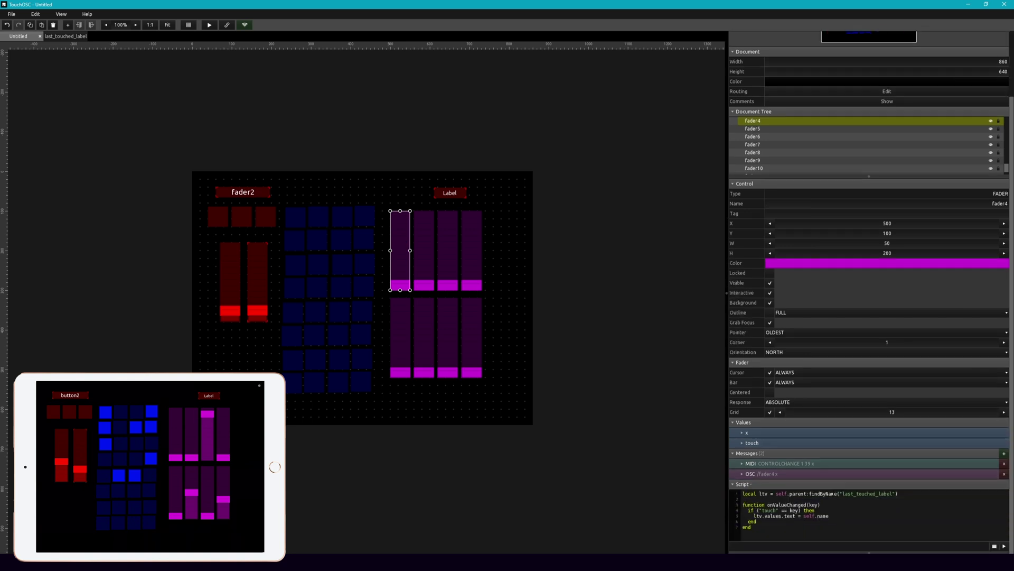
left_click(879, 493)
key("Delete")
key("Delete")
key("Delete")
key("Delete")
key("Delete")
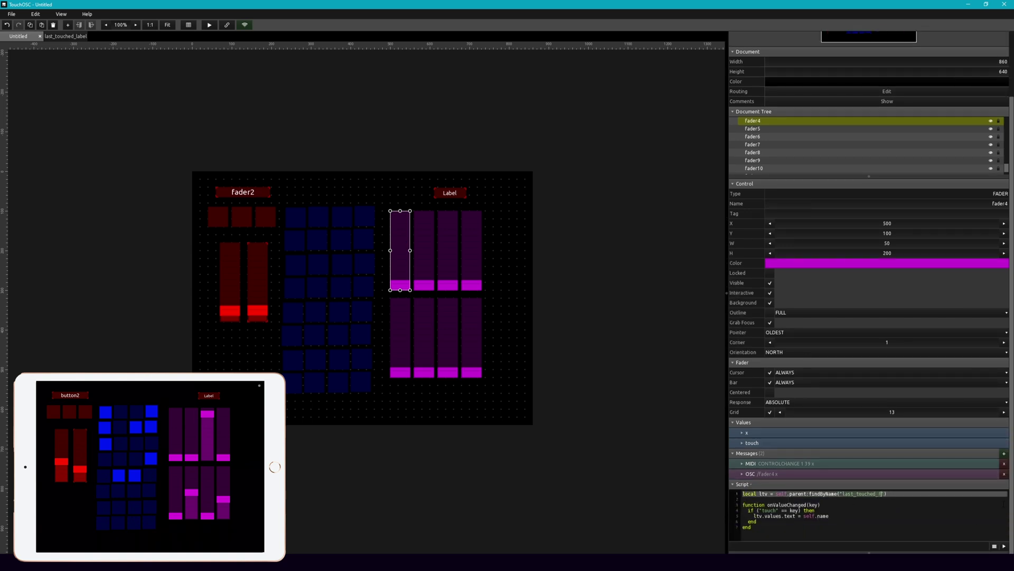
key("Return")
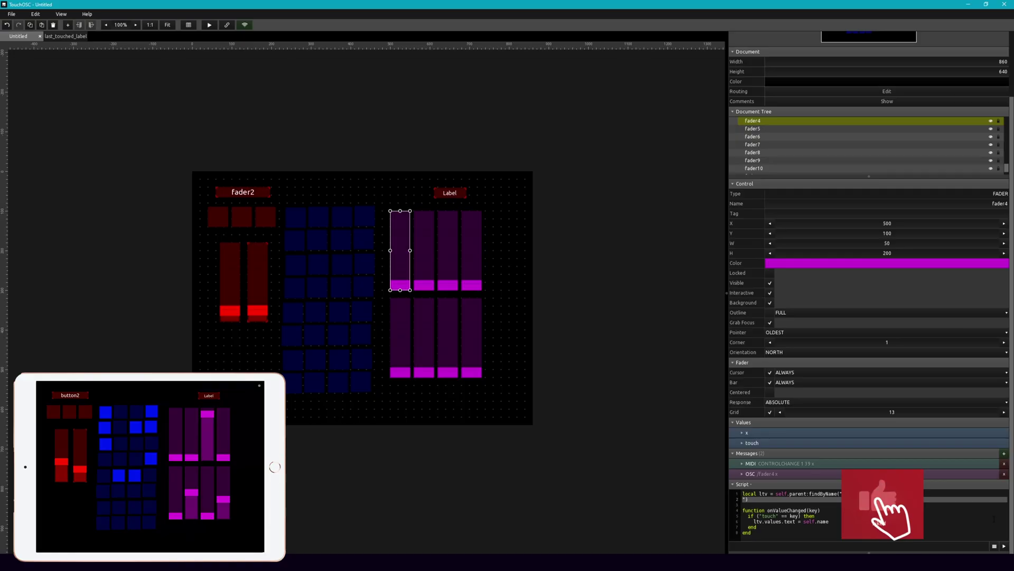
key("BackSpace")
left_click(793, 510)
Step: Retarget the scripts of the remaining faders, fader5 through fader11, to last_touched_fader
left_click(425, 253)
left_click(885, 493)
left_click(448, 248)
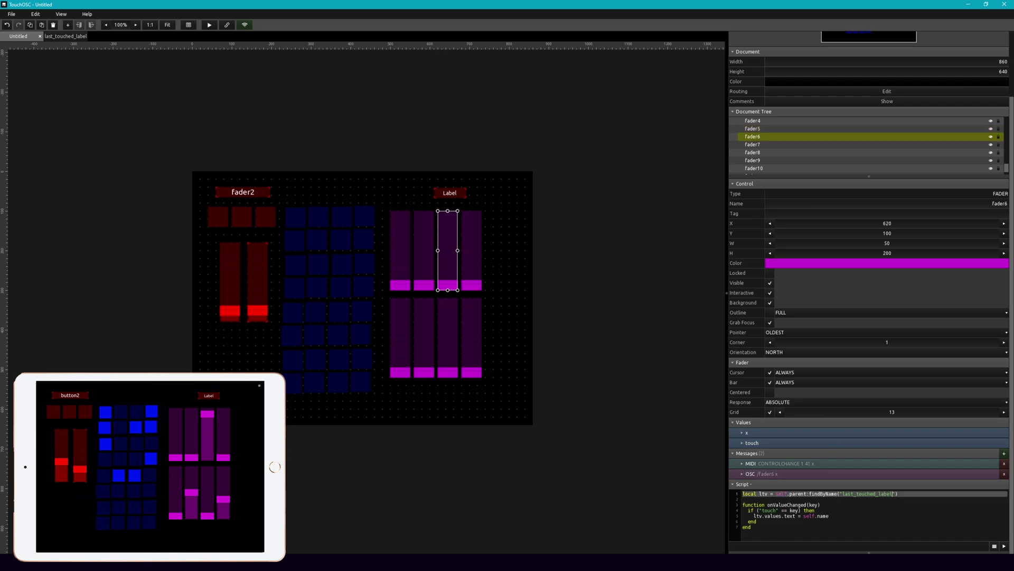
left_click(472, 248)
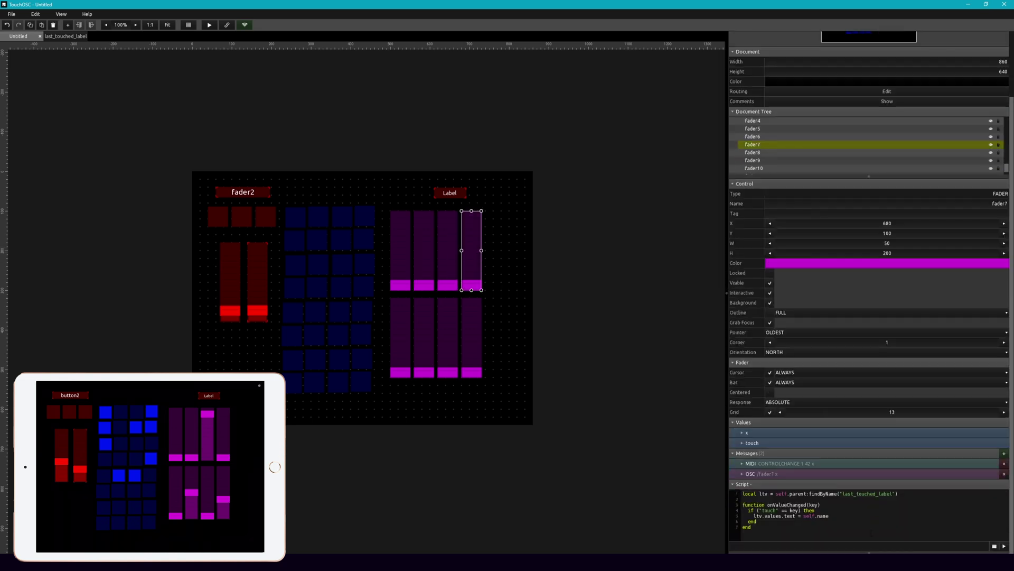
left_click(401, 335)
left_click(425, 314)
left_click(445, 316)
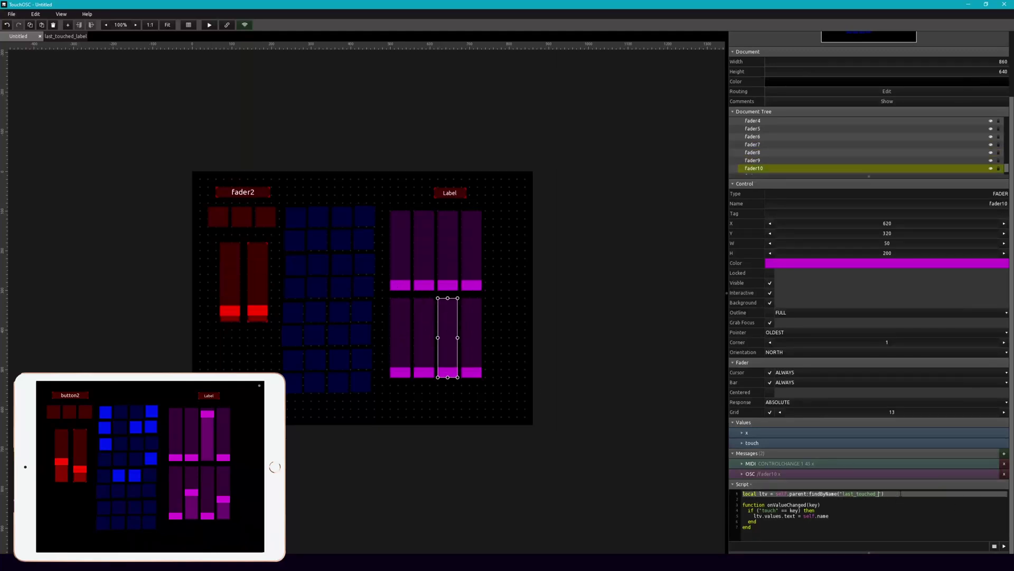
left_click(472, 337)
left_click(547, 240)
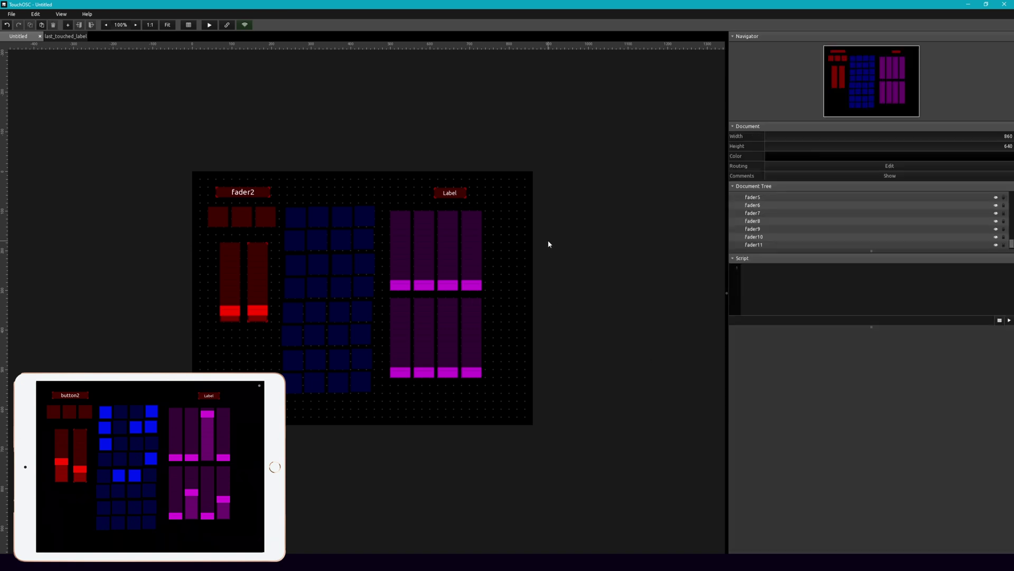
Step: Paste the latch-based outline Lua script into the last_touched_fader label's Script
left_click(450, 192)
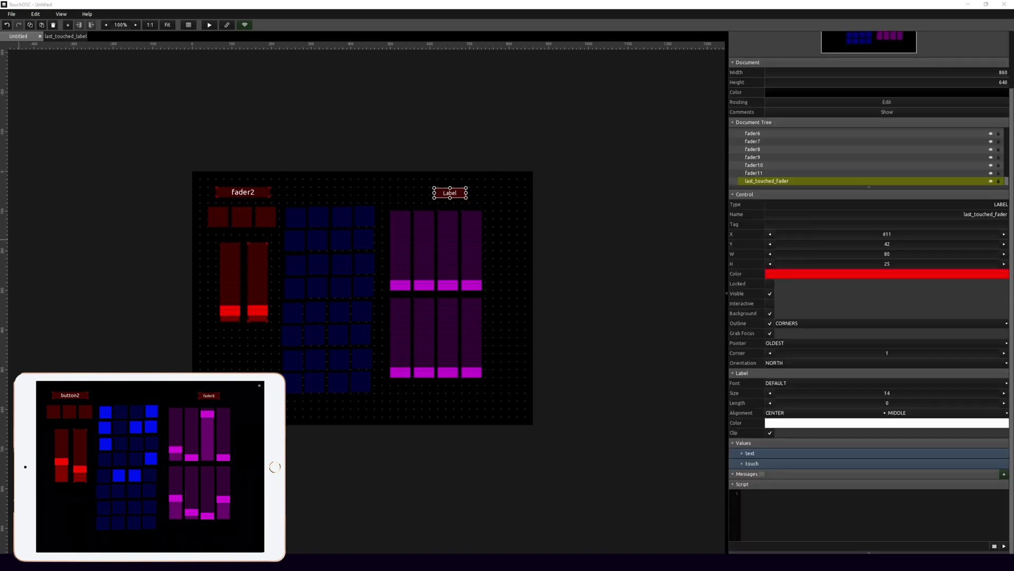
key("alt+Tab")
key("ctrl+v")
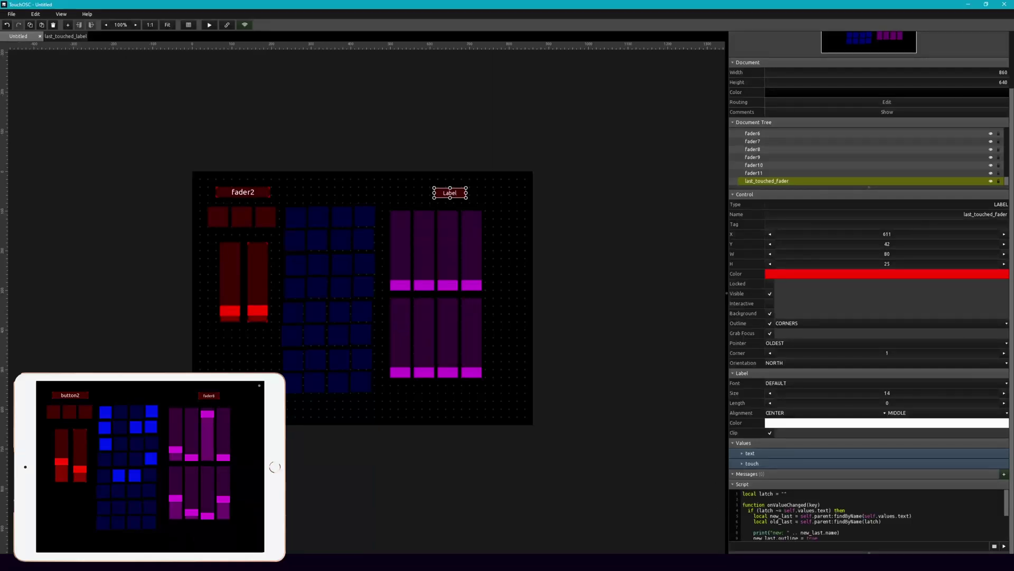
left_click(607, 195)
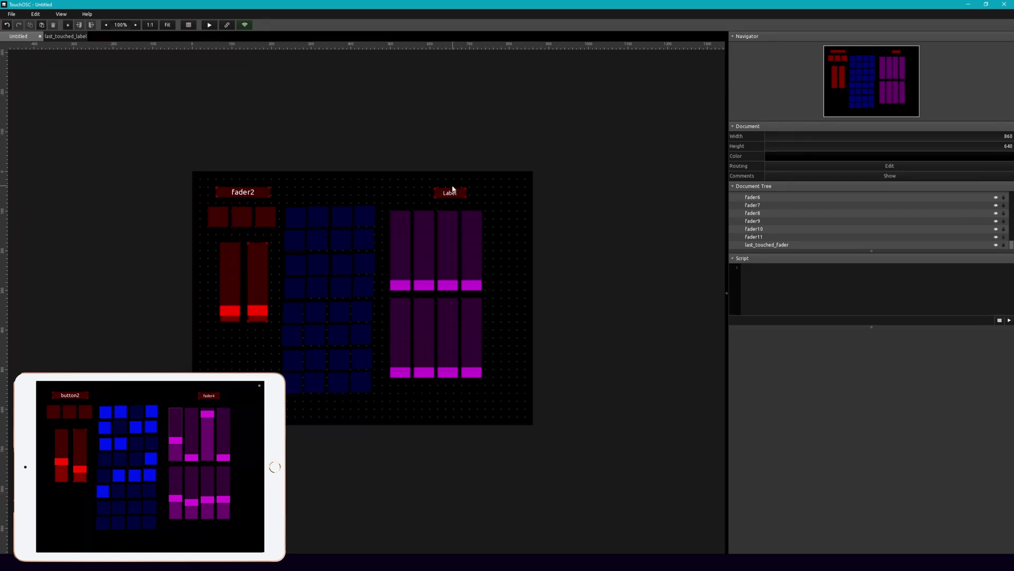
Step: Uncheck Visible on the last_touched_fader label to hide it from canvas and tablet
left_click(452, 191)
right_click(461, 193)
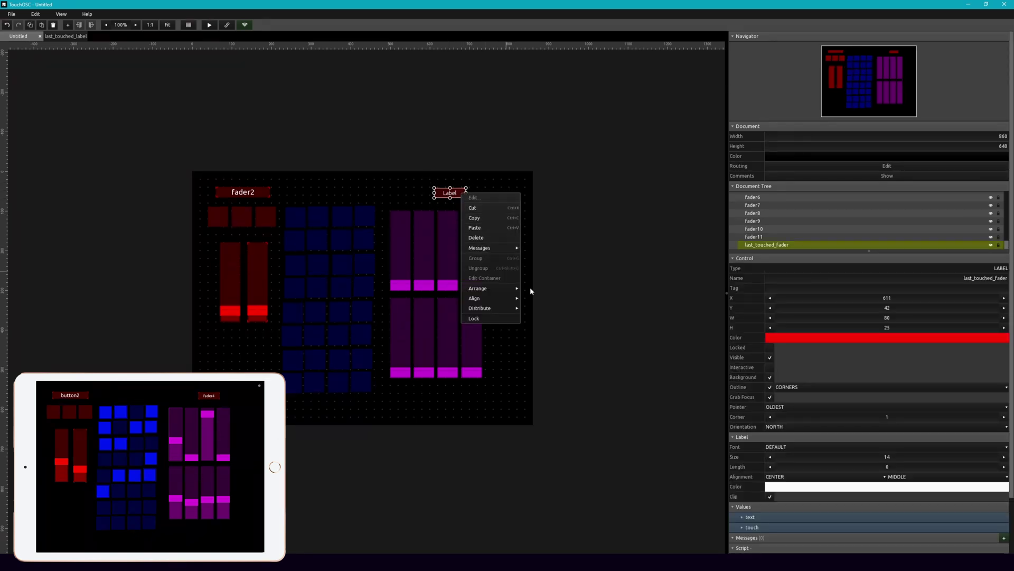
left_click(770, 357)
left_click(770, 357)
left_click(591, 268)
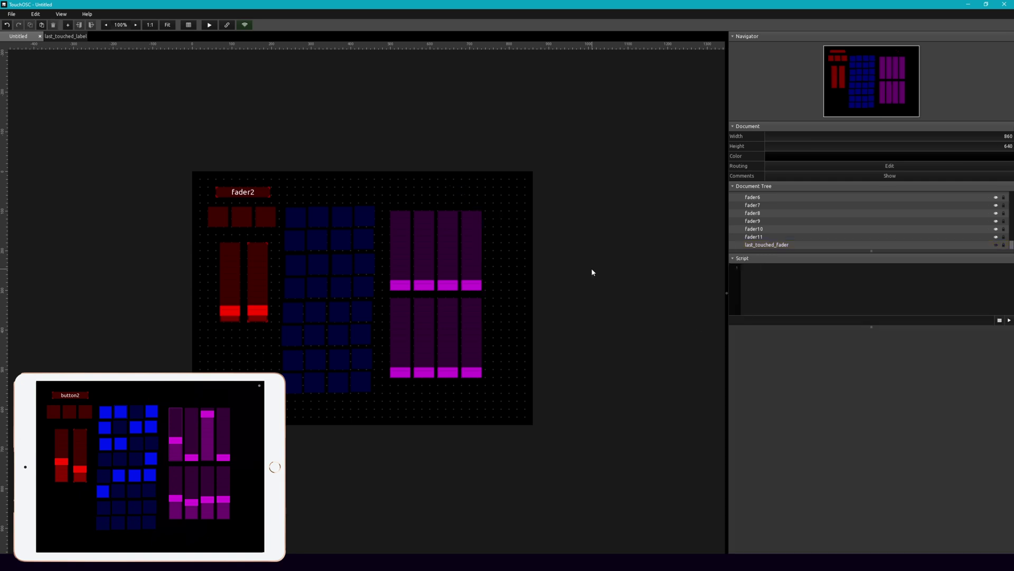